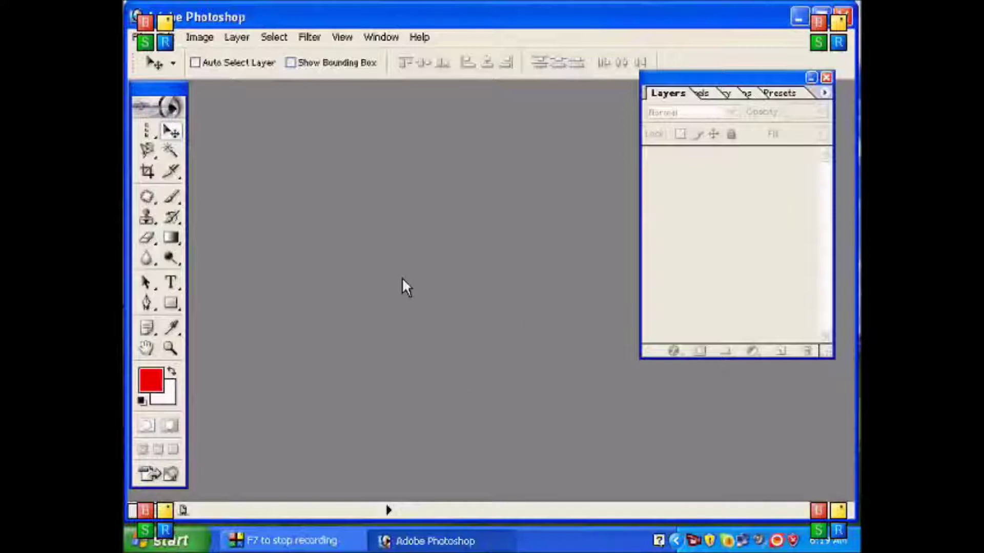
{"action": "double_click", "coordinate": [402, 278]}
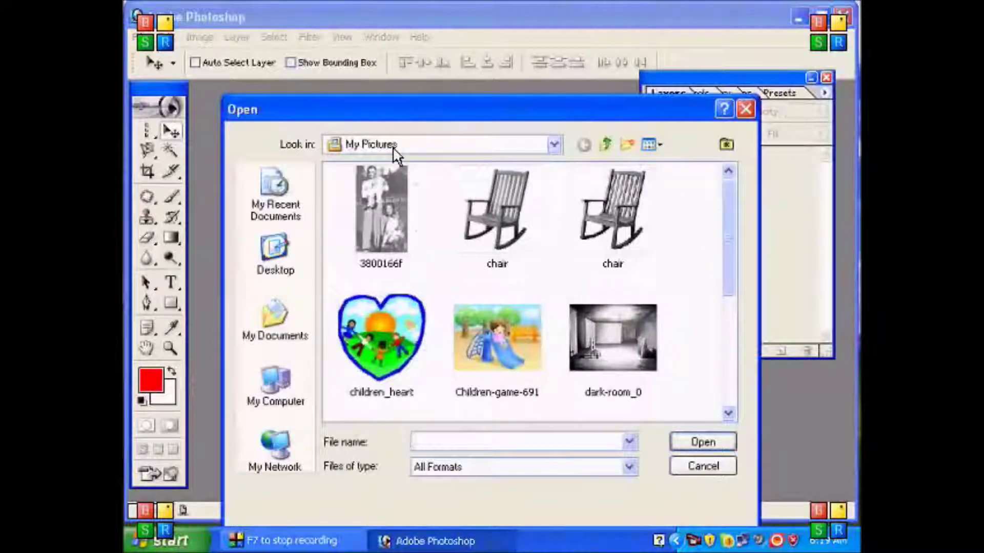
{"action": "left_click", "coordinate": [394, 148]}
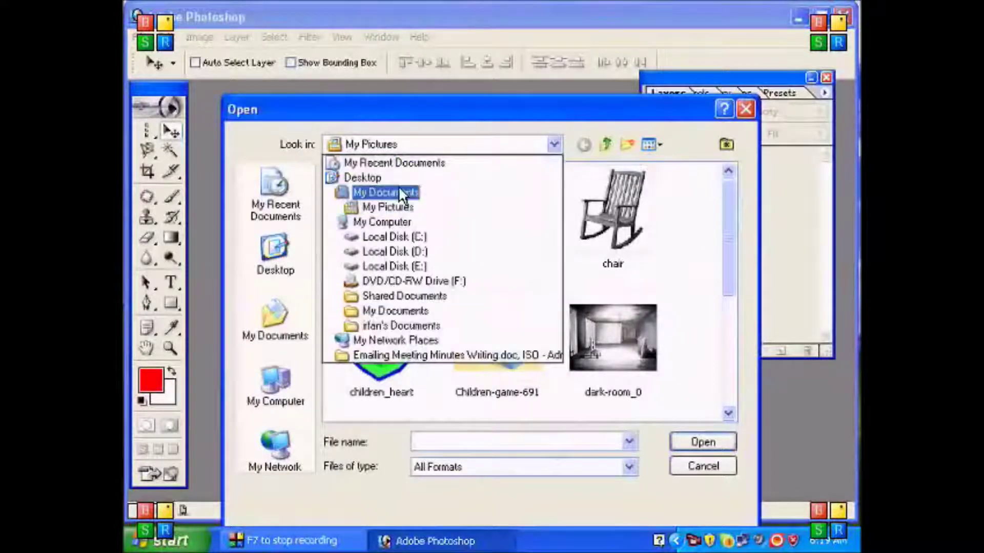
{"action": "left_click", "coordinate": [401, 251]}
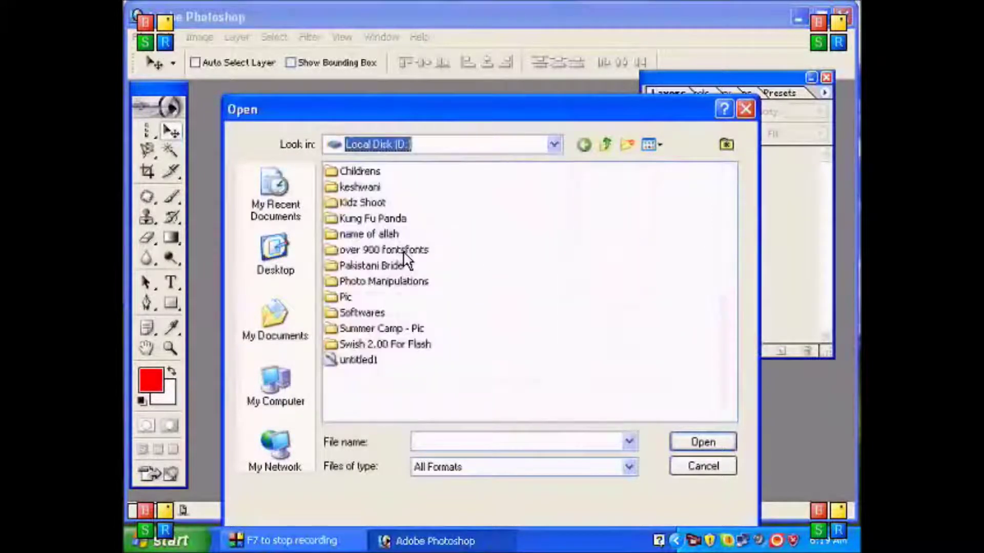
{"action": "double_click", "coordinate": [353, 267]}
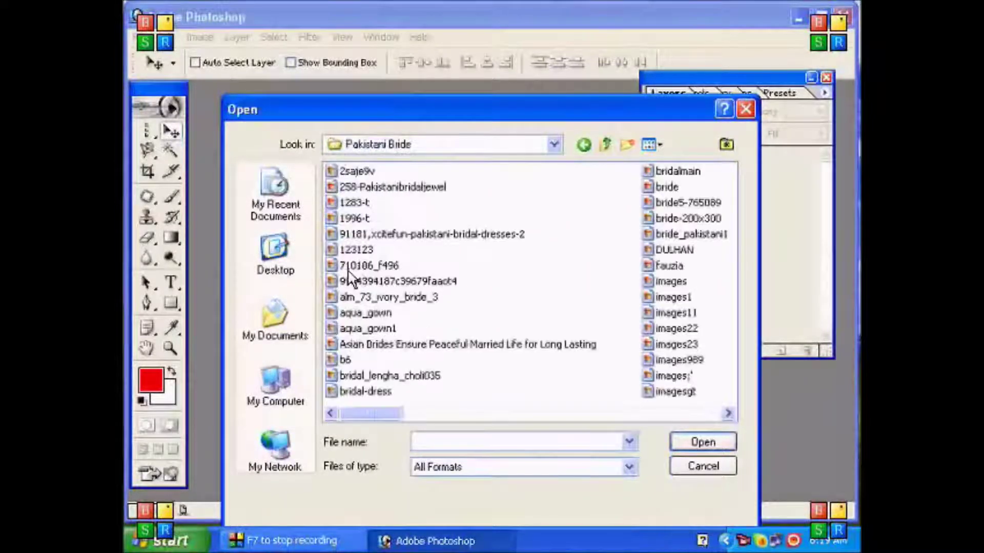
{"action": "left_click", "coordinate": [650, 144]}
{"action": "left_click", "coordinate": [678, 163]}
{"action": "double_click", "coordinate": [476, 220]}
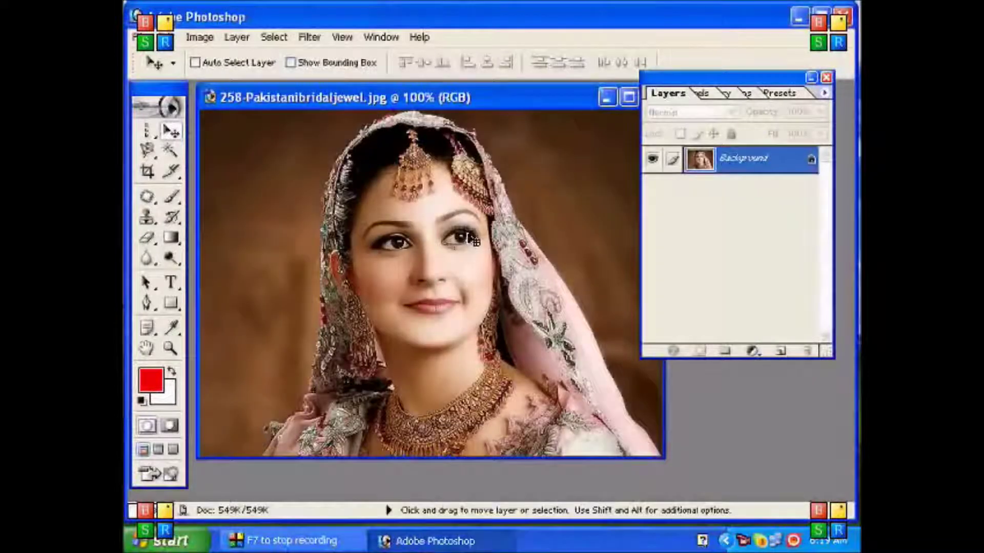
{"action": "left_click_drag", "start_coordinate": [547, 97], "coordinate": [509, 102]}
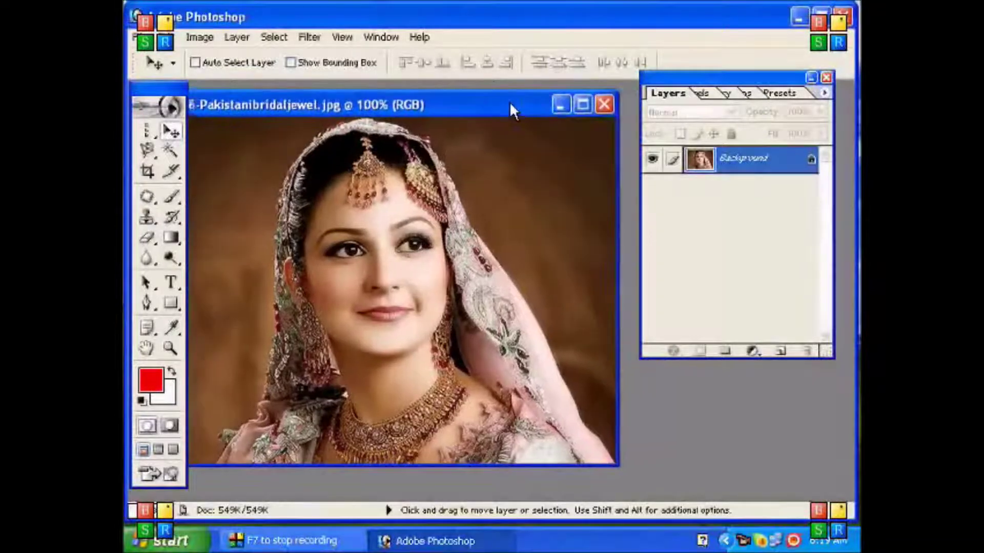
{"action": "left_click", "coordinate": [601, 105]}
Step: Open the image 91181,xcitefun-pakistani-bridal-dresses-2 from the Pakistani Bride folder on drive D, maximize it and fit it on screen
{"action": "left_click", "coordinate": [142, 37]}
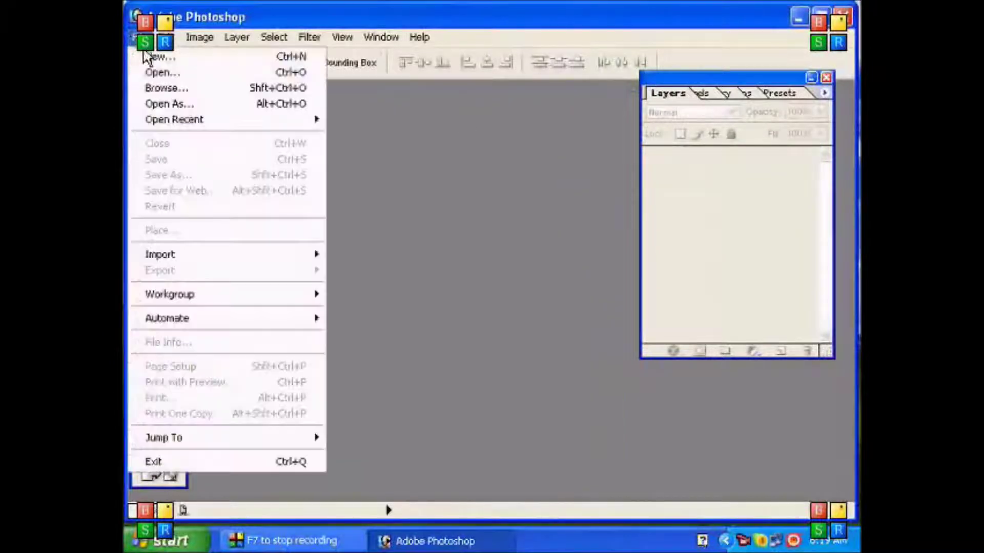
{"action": "left_click", "coordinate": [143, 68]}
{"action": "left_click", "coordinate": [526, 148]}
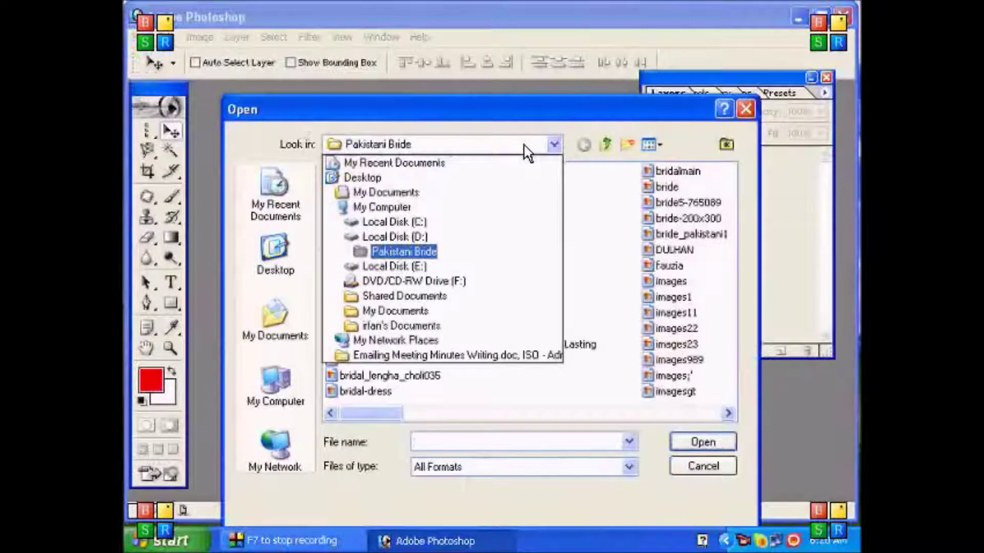
{"action": "left_click", "coordinate": [487, 252]}
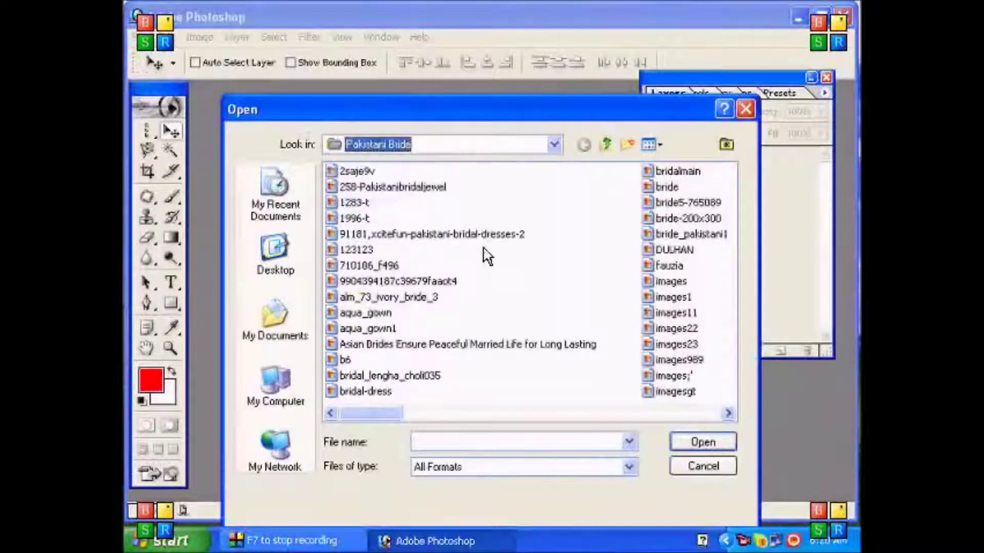
{"action": "left_click", "coordinate": [651, 145]}
{"action": "left_click", "coordinate": [655, 164]}
{"action": "double_click", "coordinate": [487, 330]}
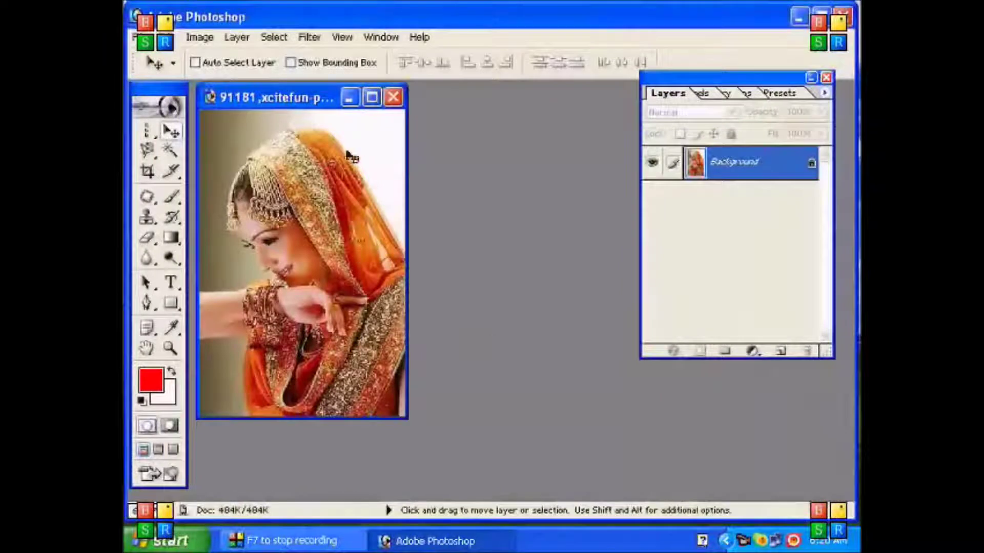
{"action": "left_click", "coordinate": [372, 97]}
{"action": "key", "text": "ctrl+0"}
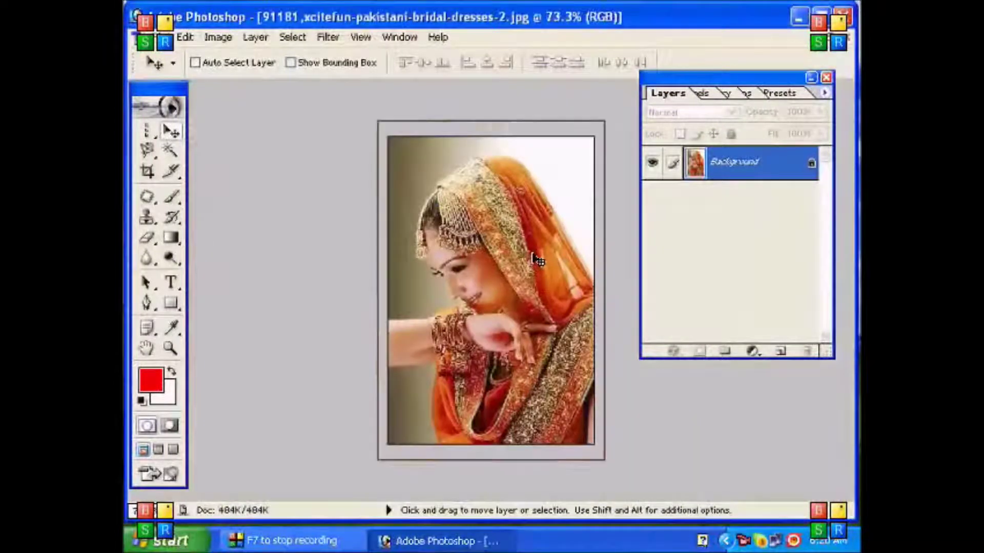
{"action": "key", "text": "ctrl+0"}
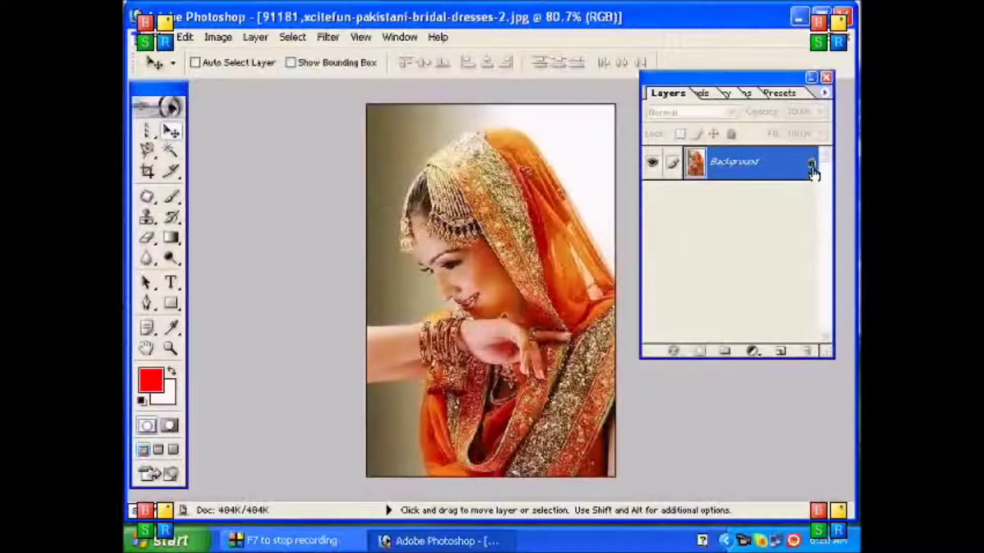
Step: Duplicate the Background layer as Background copy and hide the original Background layer
{"action": "right_click", "coordinate": [733, 174]}
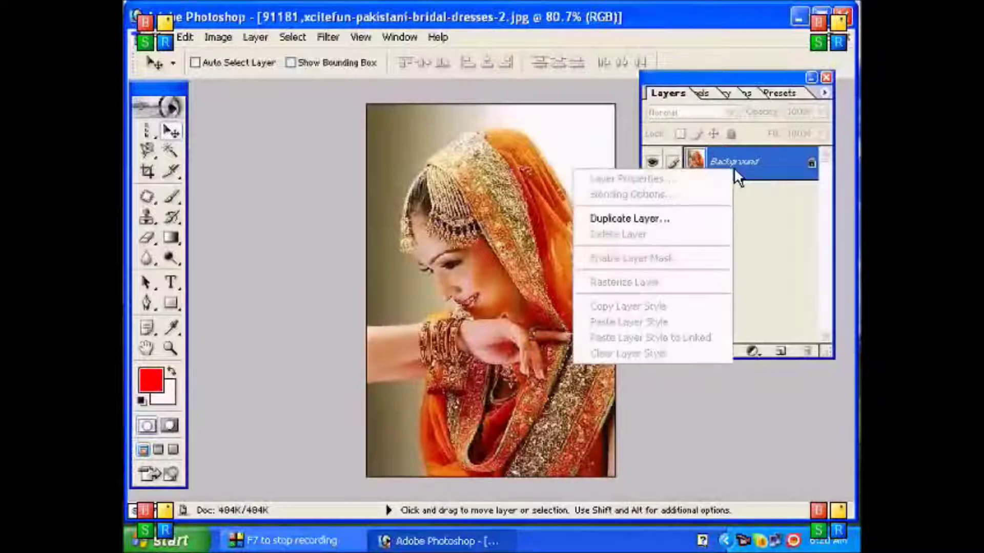
{"action": "left_click", "coordinate": [707, 229]}
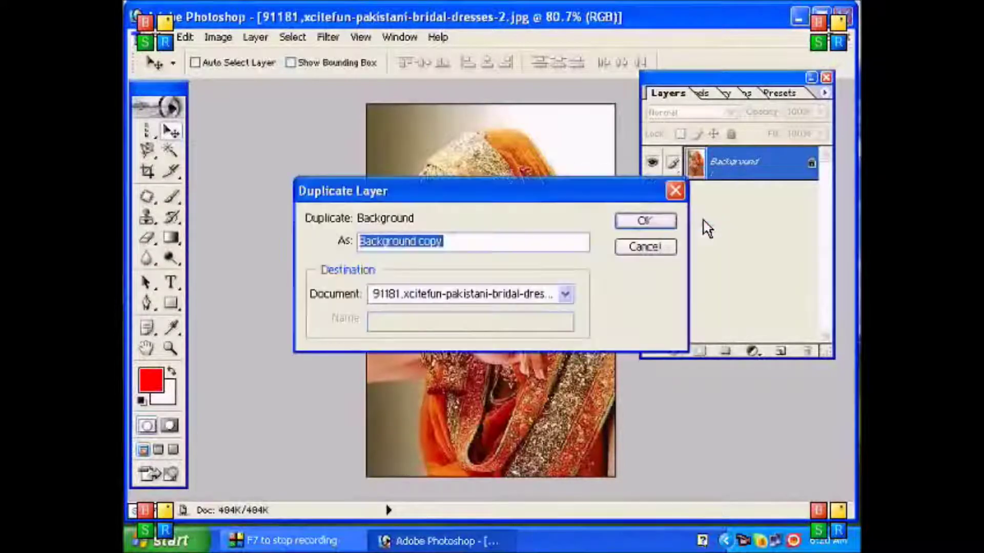
{"action": "left_click", "coordinate": [656, 222]}
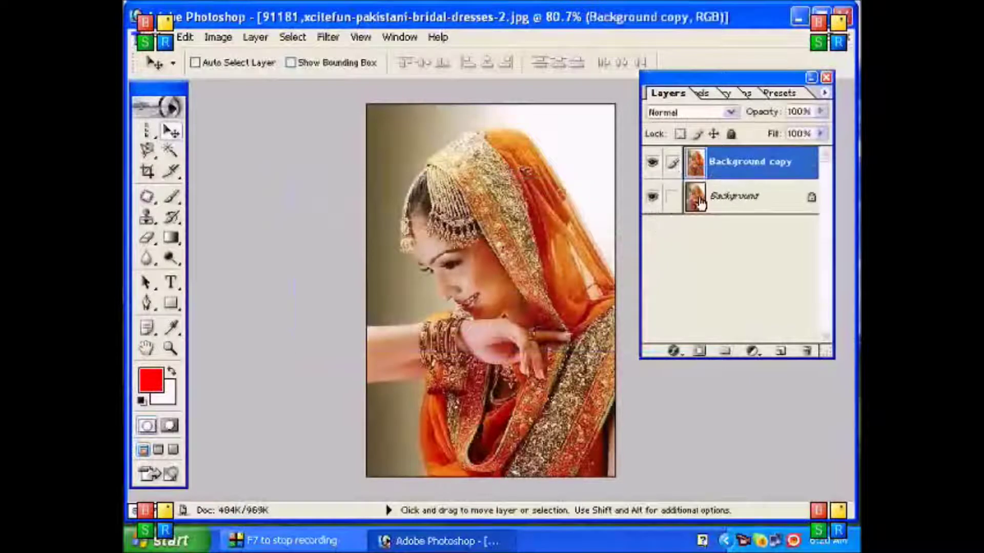
{"action": "left_click", "coordinate": [653, 197]}
{"action": "left_click", "coordinate": [653, 164]}
{"action": "left_click", "coordinate": [653, 164]}
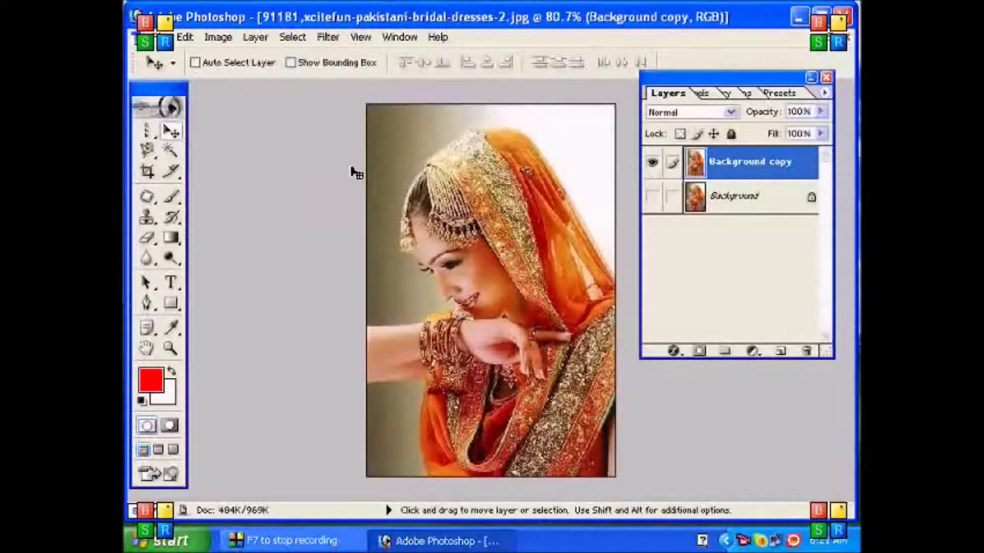
Step: Switch to the freehand Lasso Tool and enlarge the bride in the view
{"action": "left_click", "coordinate": [150, 147]}
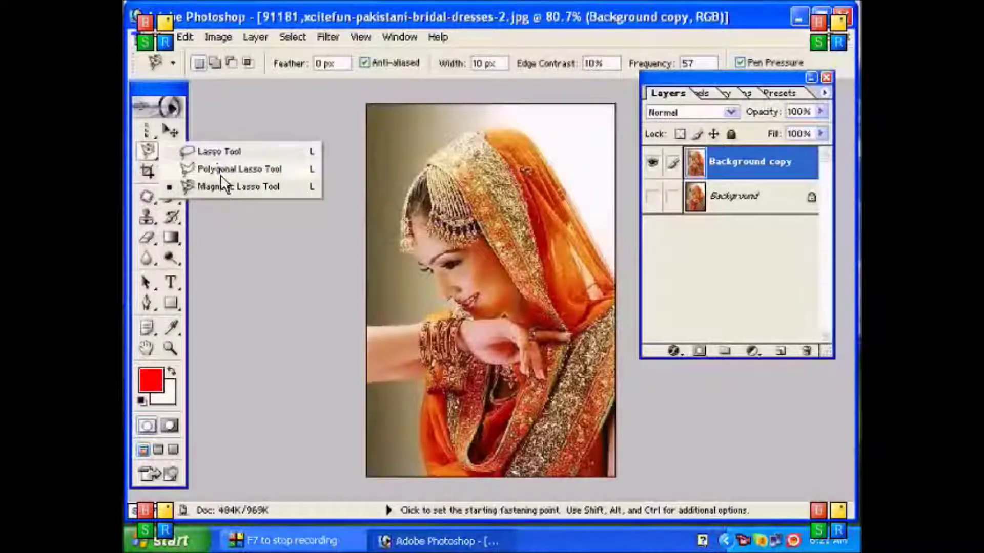
{"action": "left_click", "coordinate": [207, 151]}
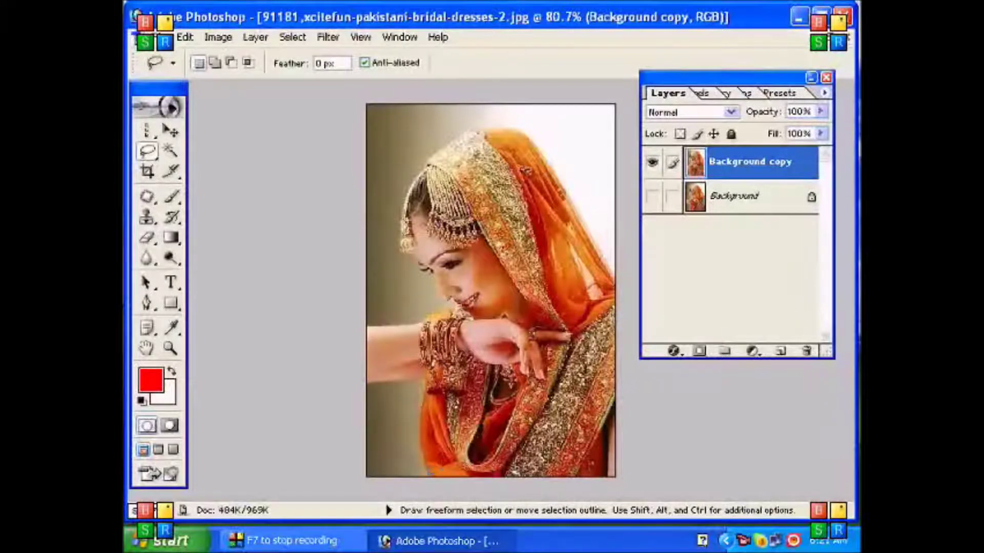
{"action": "key", "text": "ctrl+0"}
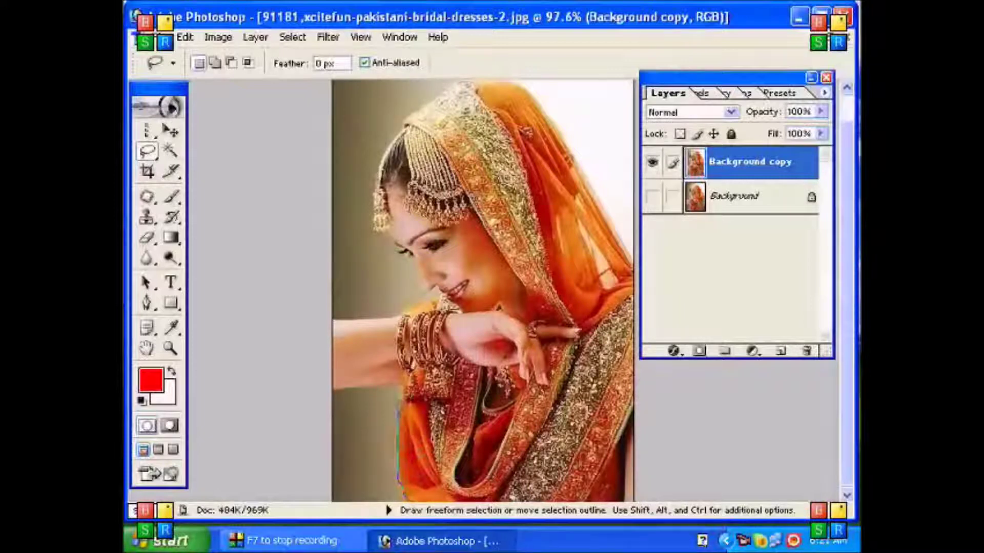
{"action": "mouse_move", "coordinate": [398, 403]}
{"action": "left_mouse_down"}
{"action": "mouse_move", "coordinate": [382, 380]}
{"action": "mouse_move", "coordinate": [333, 381]}
{"action": "mouse_move", "coordinate": [340, 317]}
{"action": "left_mouse_up"}
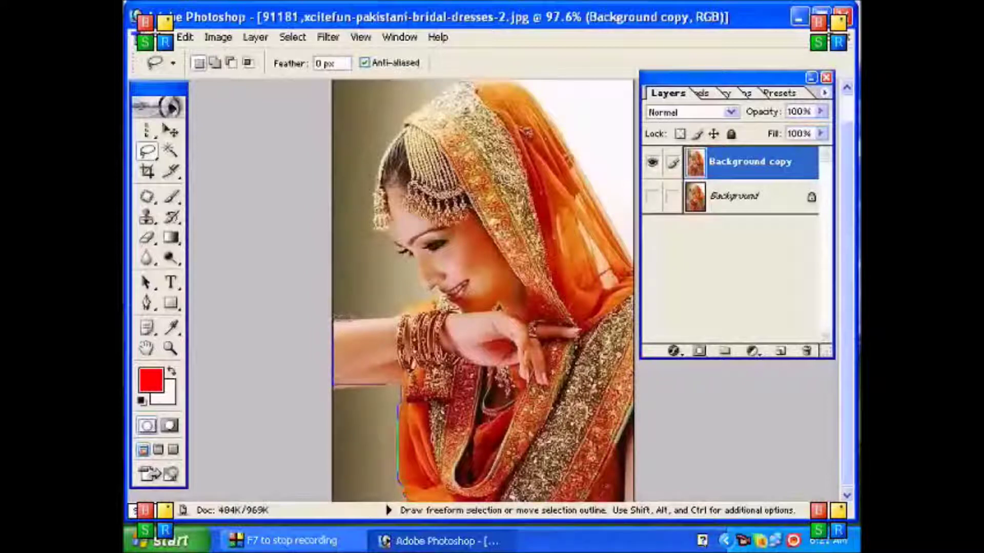
{"action": "mouse_move", "coordinate": [384, 318]}
{"action": "left_mouse_down"}
{"action": "mouse_move", "coordinate": [440, 295]}
{"action": "mouse_move", "coordinate": [447, 280]}
{"action": "mouse_move", "coordinate": [427, 285]}
{"action": "mouse_move", "coordinate": [415, 254]}
{"action": "mouse_move", "coordinate": [377, 219]}
{"action": "left_mouse_up"}
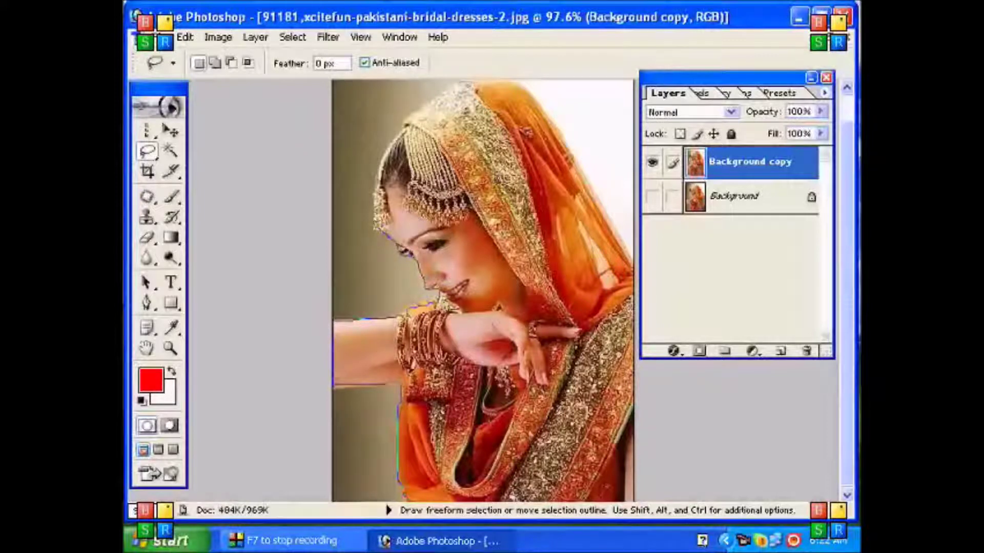
{"action": "mouse_move", "coordinate": [376, 219]}
{"action": "left_mouse_down"}
{"action": "mouse_move", "coordinate": [372, 164]}
{"action": "mouse_move", "coordinate": [411, 117]}
{"action": "left_mouse_up"}
{"action": "key", "text": "ctrl+d"}
{"action": "left_click", "coordinate": [261, 37]}
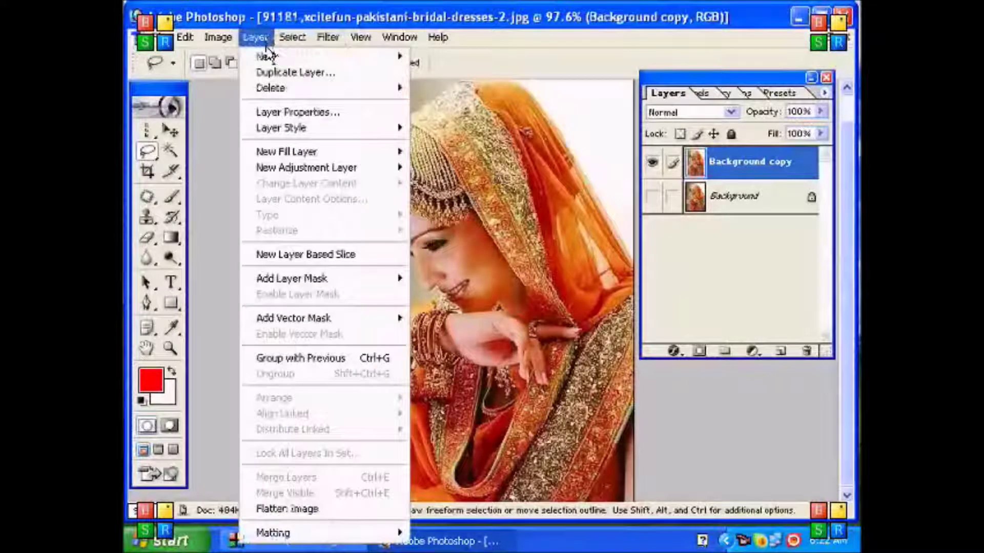
{"action": "mouse_move", "coordinate": [291, 37]}
{"action": "left_click", "coordinate": [308, 88]}
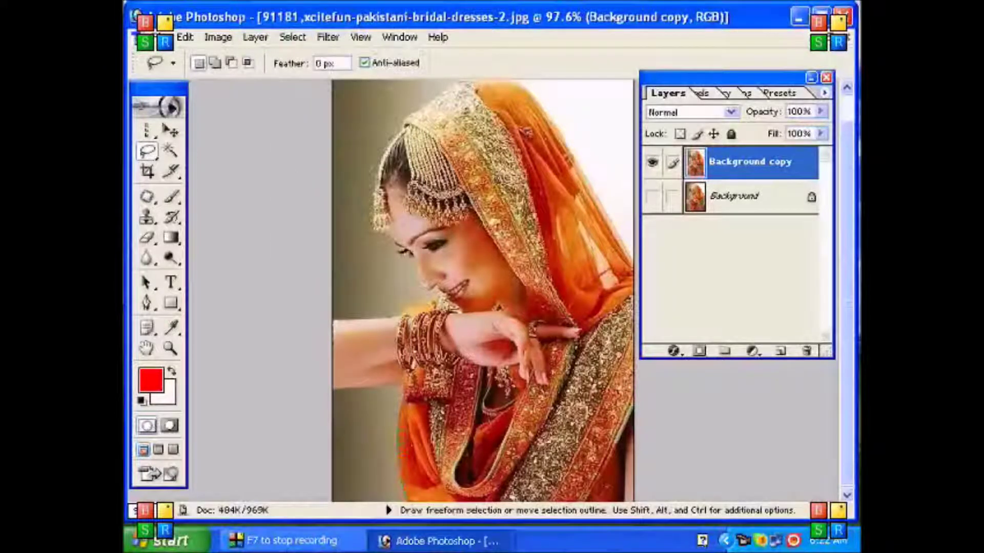
Step: Trace a closed freehand lasso selection around the bride, including her arm, veil and dress, leaving out the backdrop
{"action": "mouse_move", "coordinate": [383, 383]}
{"action": "left_mouse_down"}
{"action": "mouse_move", "coordinate": [336, 382]}
{"action": "mouse_move", "coordinate": [332, 321]}
{"action": "mouse_move", "coordinate": [397, 317]}
{"action": "mouse_move", "coordinate": [433, 292]}
{"action": "mouse_move", "coordinate": [413, 226]}
{"action": "mouse_move", "coordinate": [391, 208]}
{"action": "mouse_move", "coordinate": [435, 295]}
{"action": "mouse_move", "coordinate": [369, 210]}
{"action": "mouse_move", "coordinate": [402, 110]}
{"action": "left_mouse_up"}
{"action": "mouse_move", "coordinate": [430, 91]}
{"action": "left_mouse_down"}
{"action": "mouse_move", "coordinate": [483, 73]}
{"action": "mouse_move", "coordinate": [529, 84]}
{"action": "mouse_move", "coordinate": [595, 191]}
{"action": "left_mouse_up"}
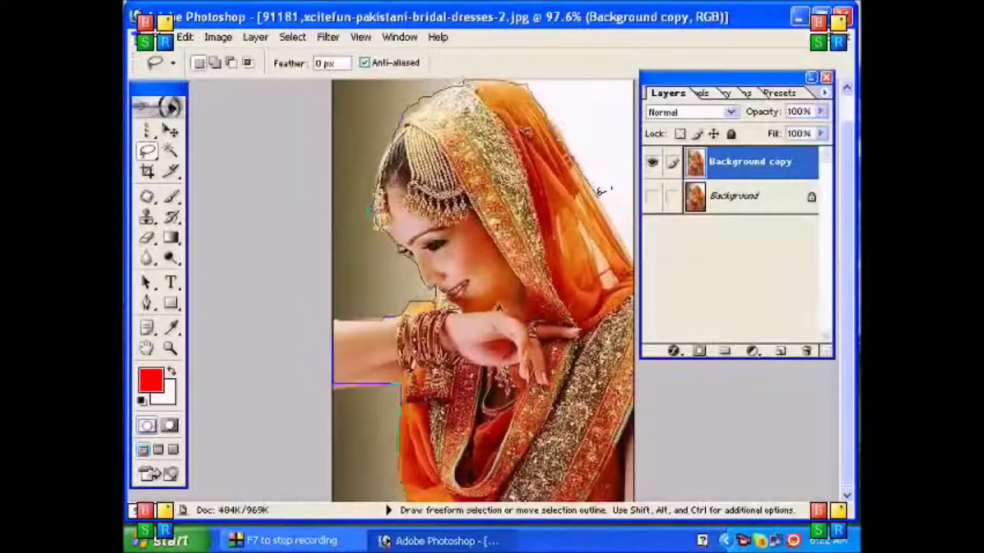
{"action": "left_click_drag", "start_coordinate": [637, 316], "coordinate": [642, 358]}
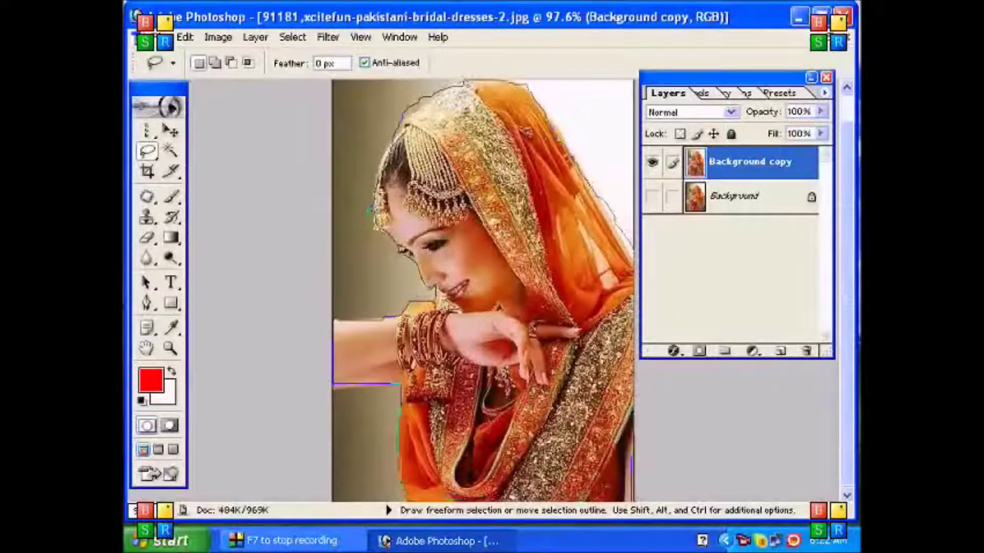
{"action": "left_click_drag", "start_coordinate": [463, 82], "coordinate": [463, 81]}
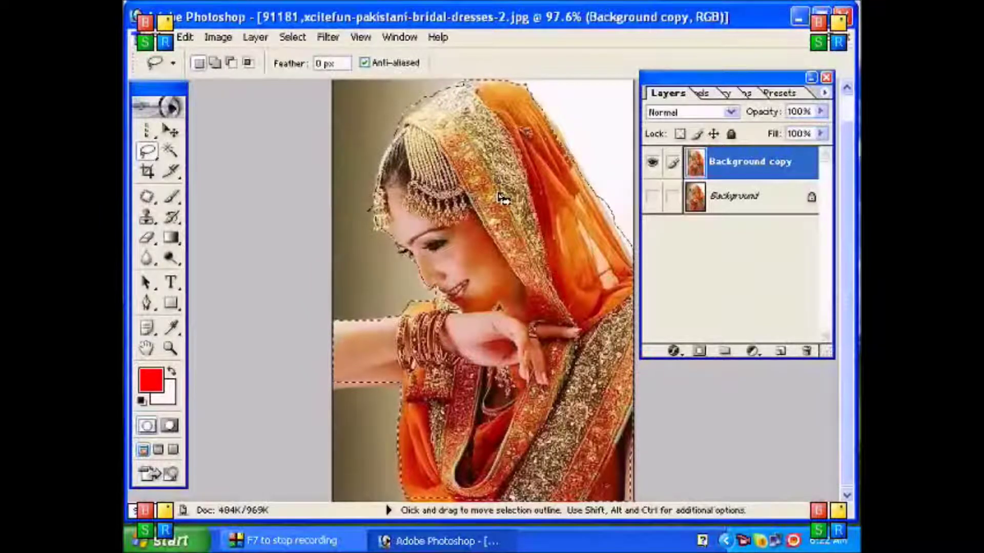
Step: Create a new white RGB document in Letter size, 8.5 by 11 inches at 72 pixels/inch
{"action": "left_click", "coordinate": [168, 132]}
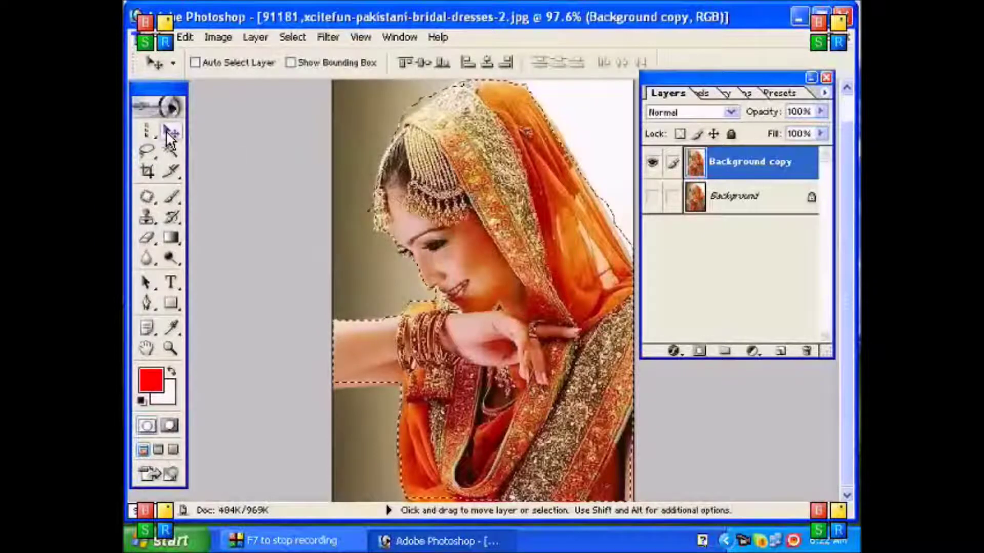
{"action": "left_click", "coordinate": [155, 37]}
{"action": "left_click", "coordinate": [174, 57]}
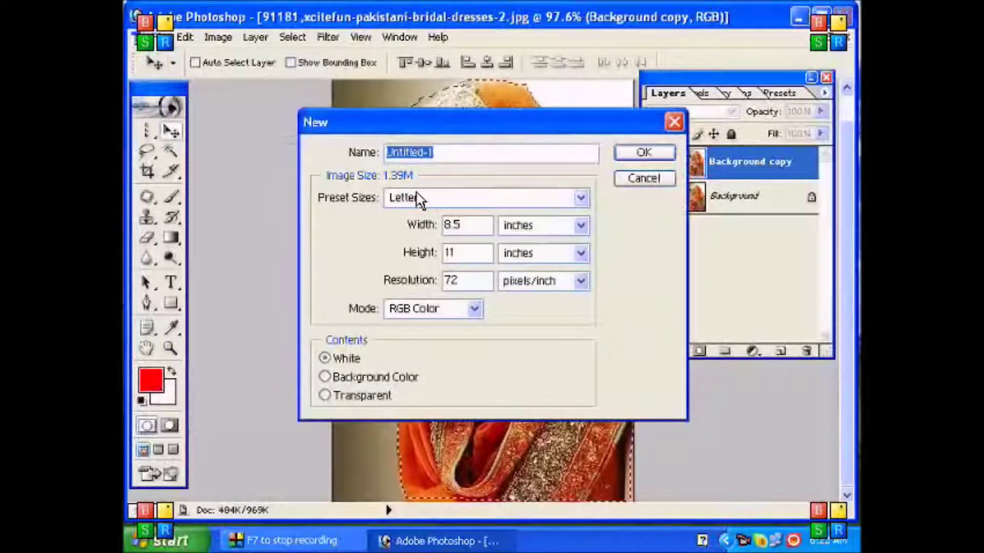
{"action": "left_click", "coordinate": [643, 178]}
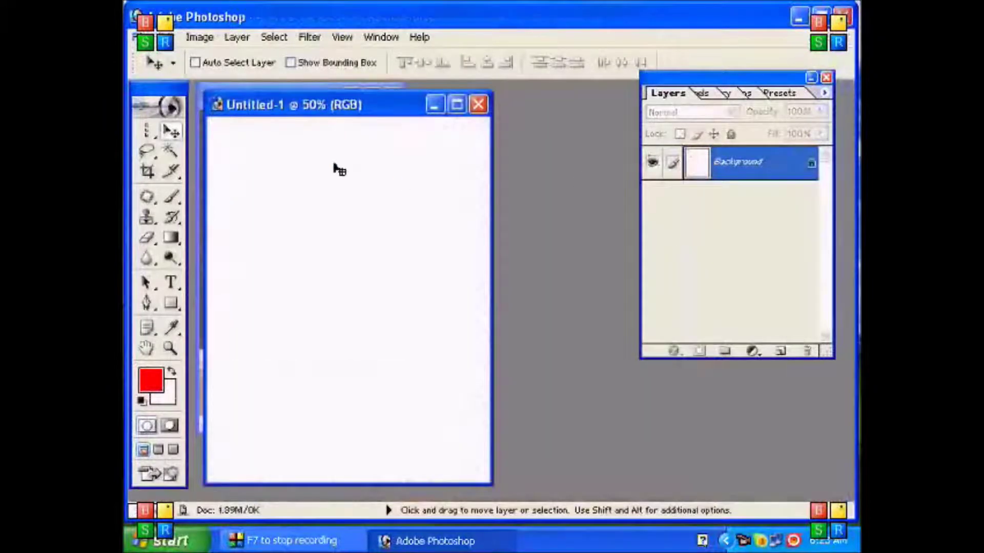
Step: Copy the selected bride into the Untitled-1 document and place her in the page's lower-right corner
{"action": "left_click_drag", "start_coordinate": [279, 110], "coordinate": [532, 121]}
{"action": "left_click", "coordinate": [362, 215]}
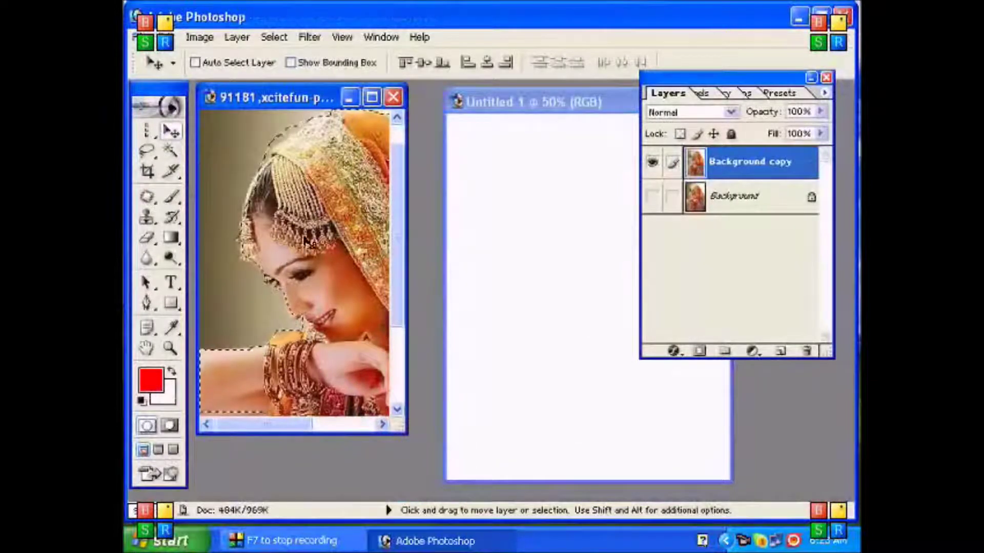
{"action": "left_click_drag", "start_coordinate": [302, 230], "coordinate": [524, 246]}
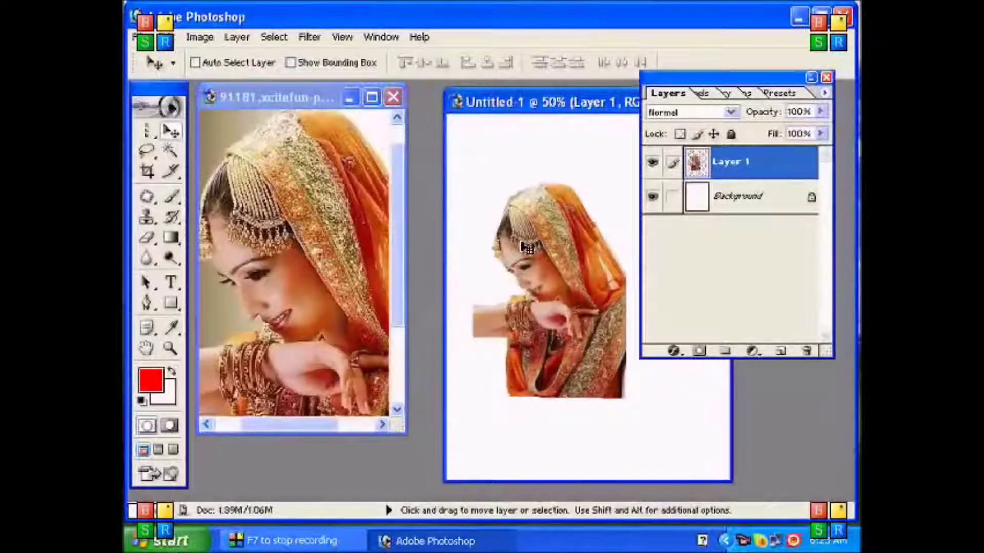
{"action": "double_click", "coordinate": [525, 104]}
{"action": "left_click_drag", "start_coordinate": [479, 305], "coordinate": [598, 403]}
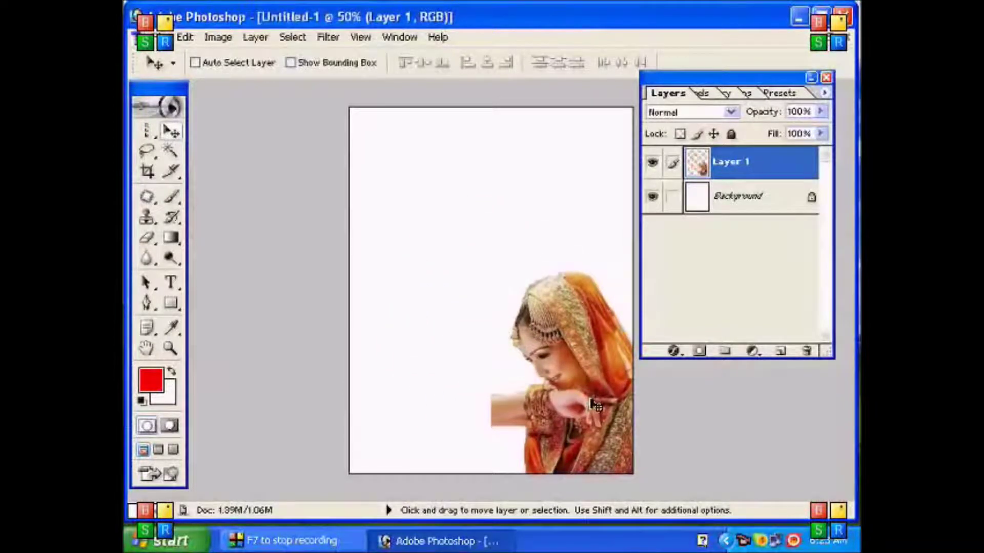
Step: Scale up the bride on Layer 1 with Free Transform until she fills the page
{"action": "key", "text": "ctrl+t"}
{"action": "left_click_drag", "start_coordinate": [489, 262], "coordinate": [337, 91]}
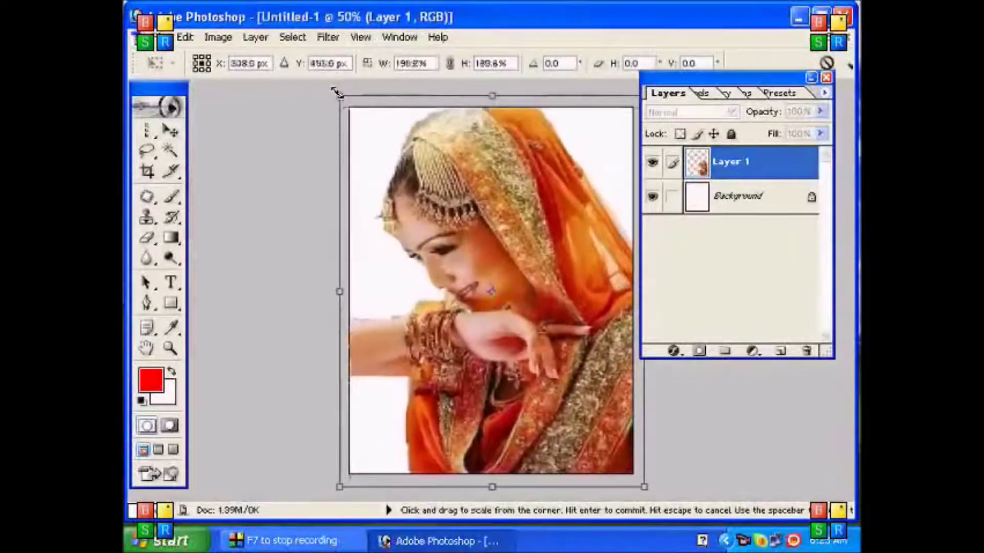
{"action": "key", "text": "Return"}
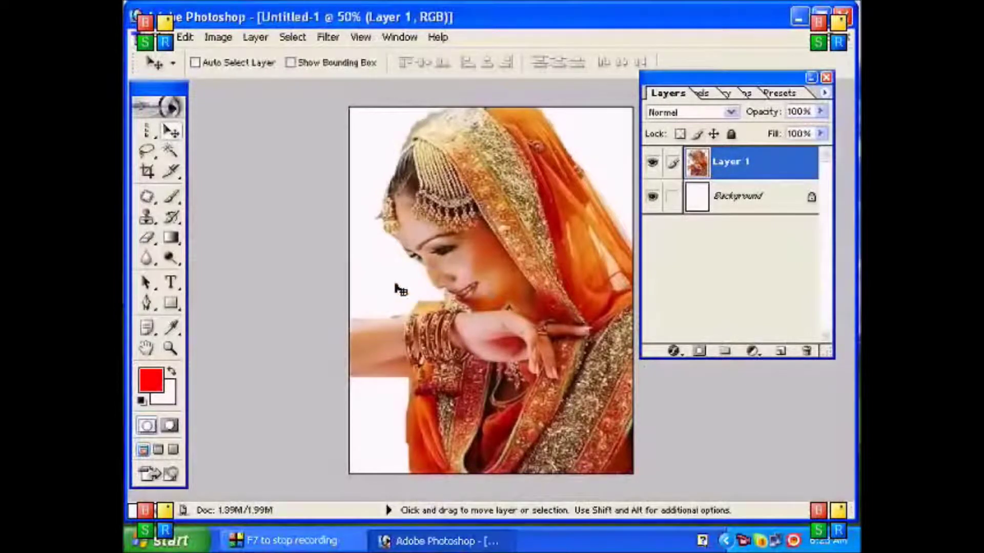
Step: Examine the edges of the freehand lasso cutout on Layer 1 up close around the face and jewellery
{"action": "left_click", "coordinate": [170, 348]}
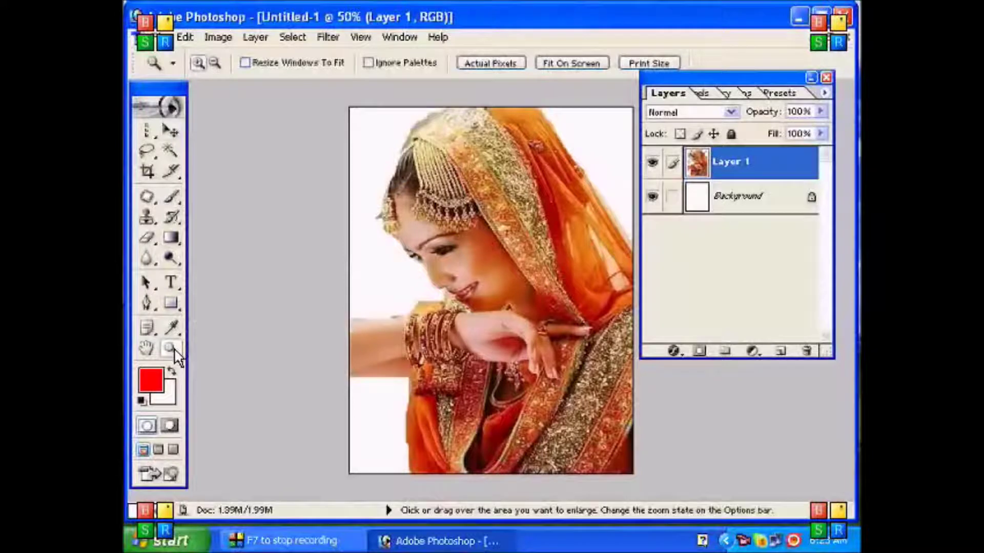
{"action": "left_click", "coordinate": [419, 249]}
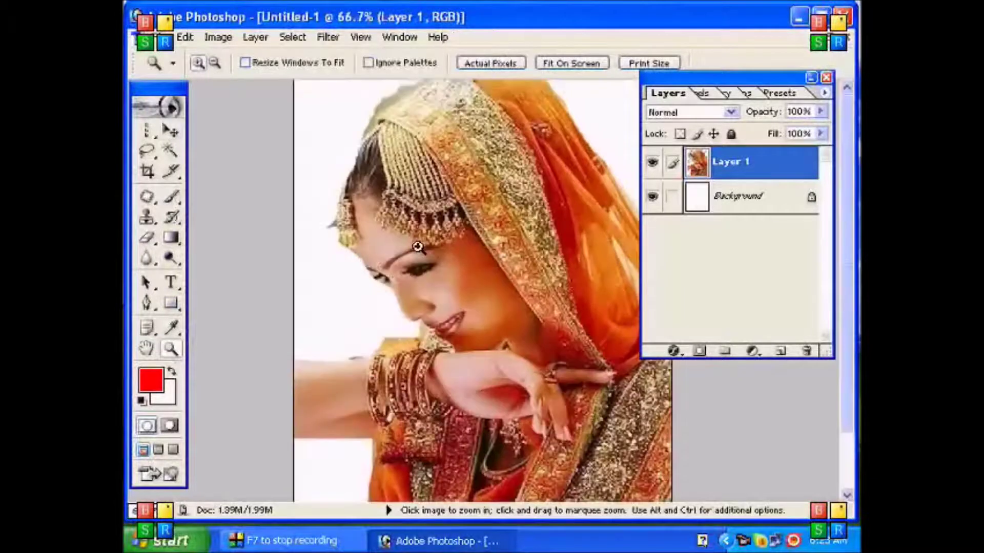
{"action": "left_click", "coordinate": [370, 268]}
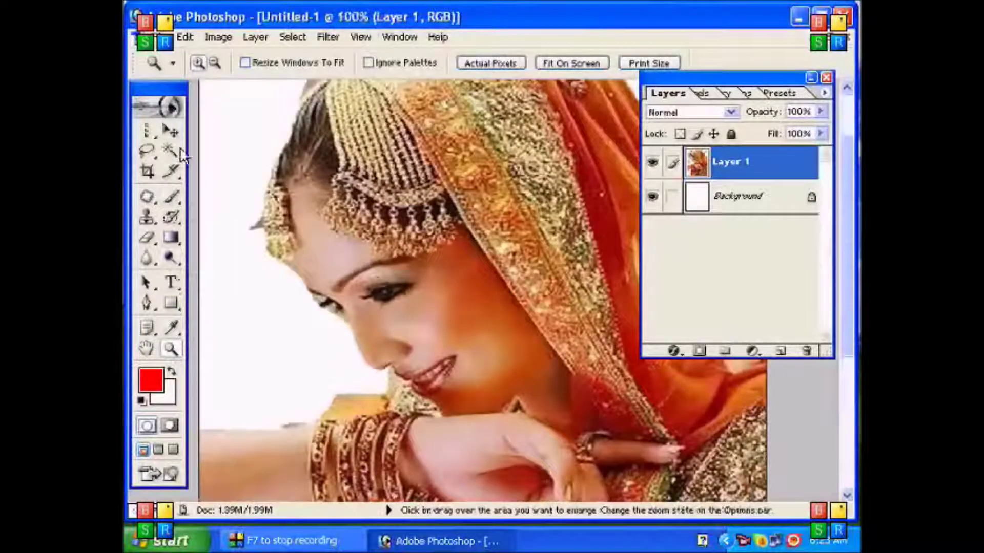
{"action": "left_click", "coordinate": [170, 131]}
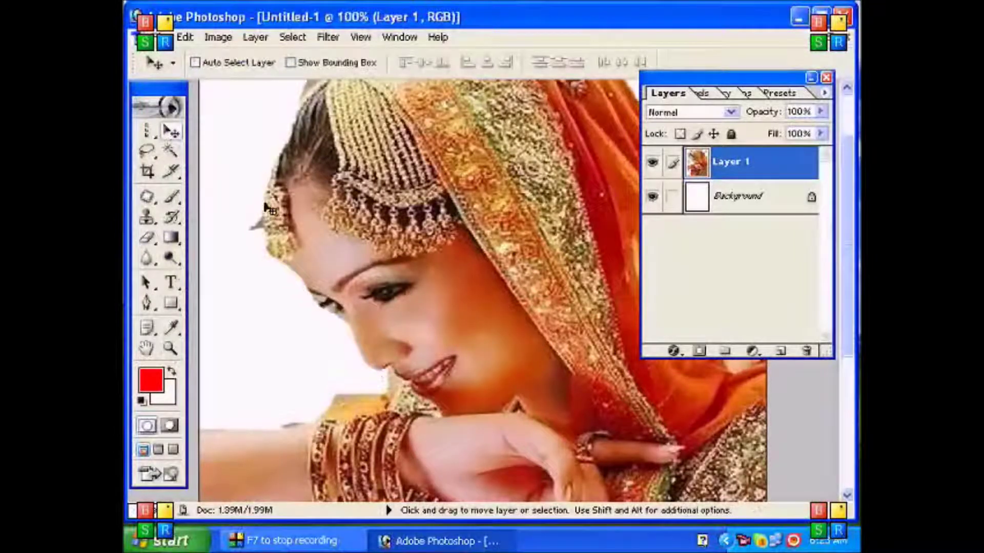
{"action": "key", "text": "space"}
{"action": "left_click_drag", "start_coordinate": [330, 132], "coordinate": [362, 127]}
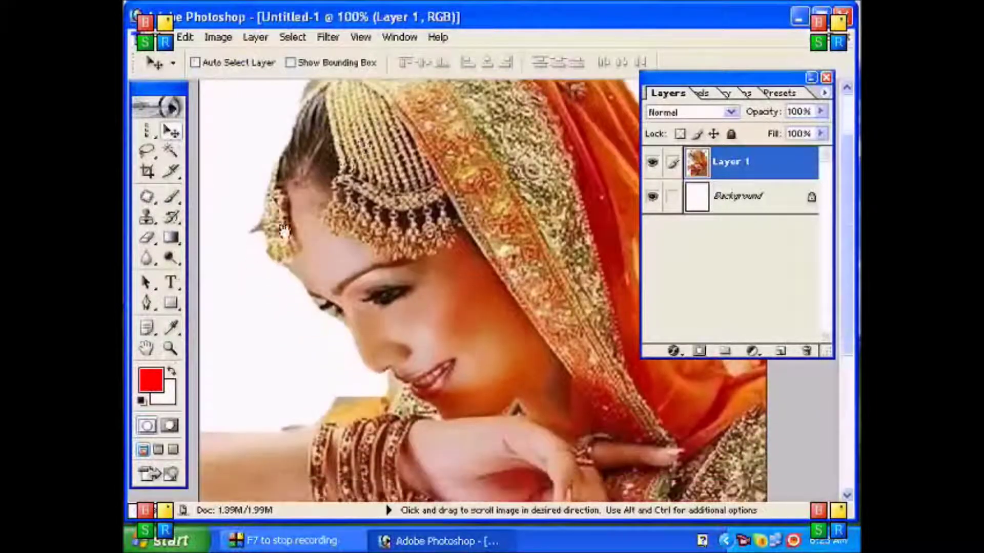
{"action": "left_click", "coordinate": [169, 348]}
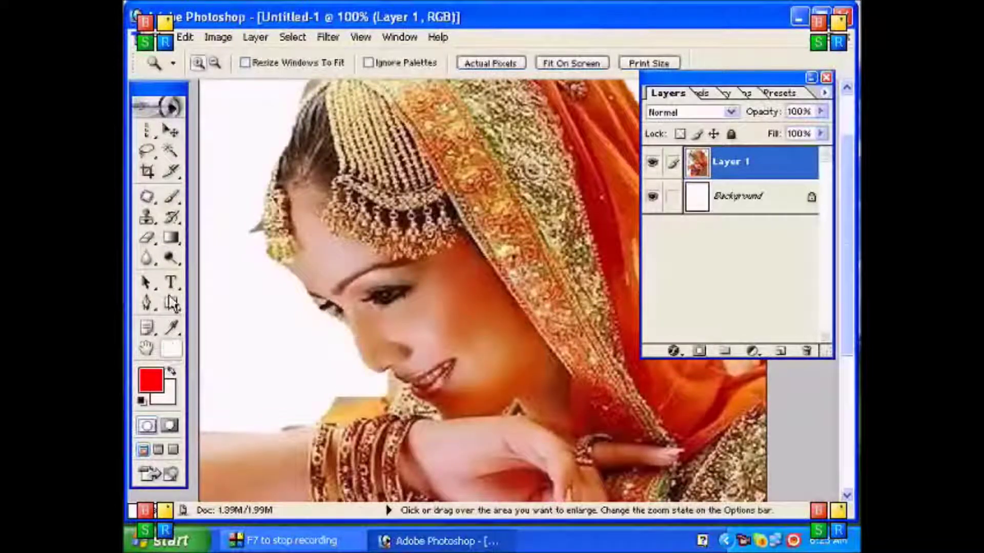
{"action": "left_click", "coordinate": [564, 63]}
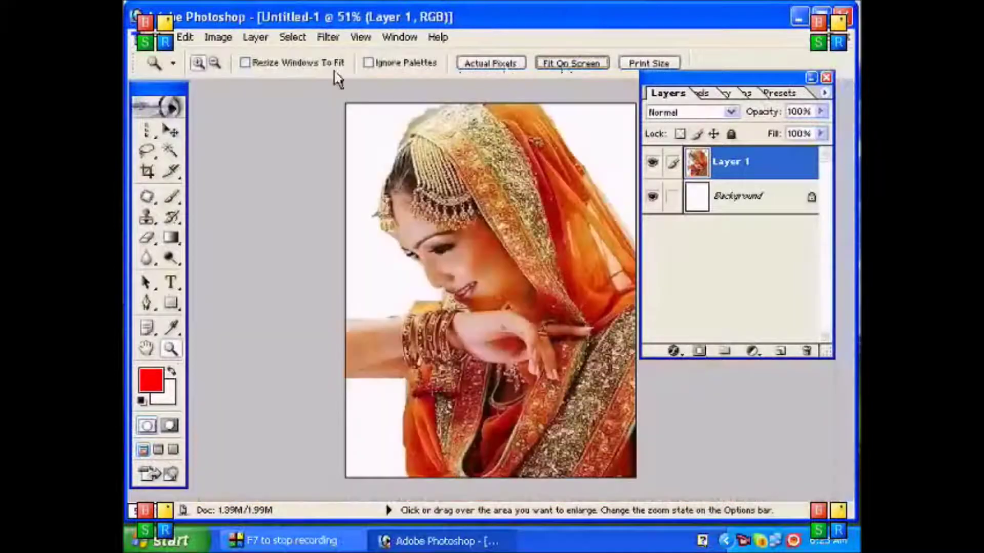
{"action": "left_click", "coordinate": [173, 132]}
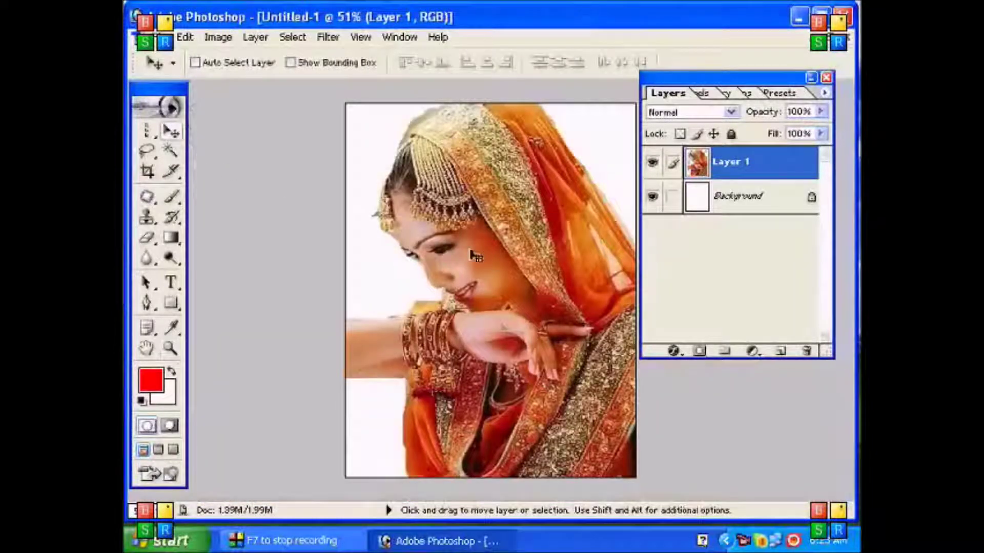
Step: Return to the original bridal photo and clear the freehand selection around the bride
{"action": "left_click", "coordinate": [818, 40]}
{"action": "left_click", "coordinate": [369, 98]}
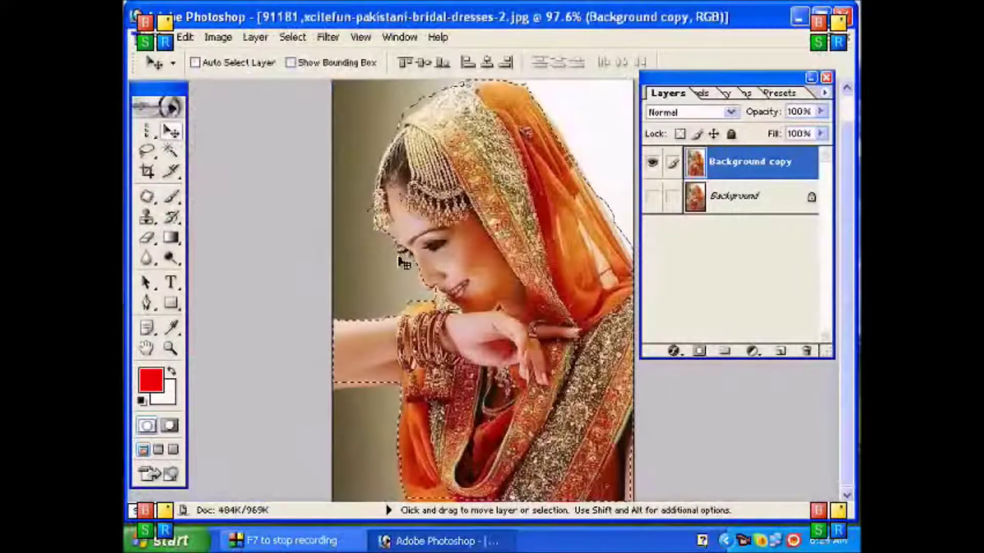
{"action": "key", "text": "ctrl+d"}
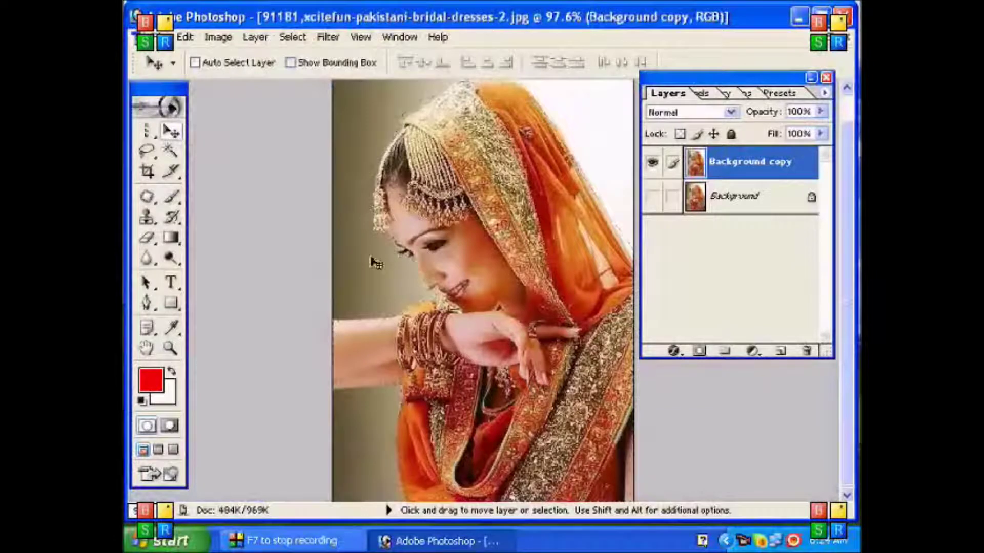
Step: Trace a closed selection around the bride's arm, face, veil and dress with the Polygonal Lasso Tool, leaving out the backdrop
{"action": "left_click", "coordinate": [152, 155]}
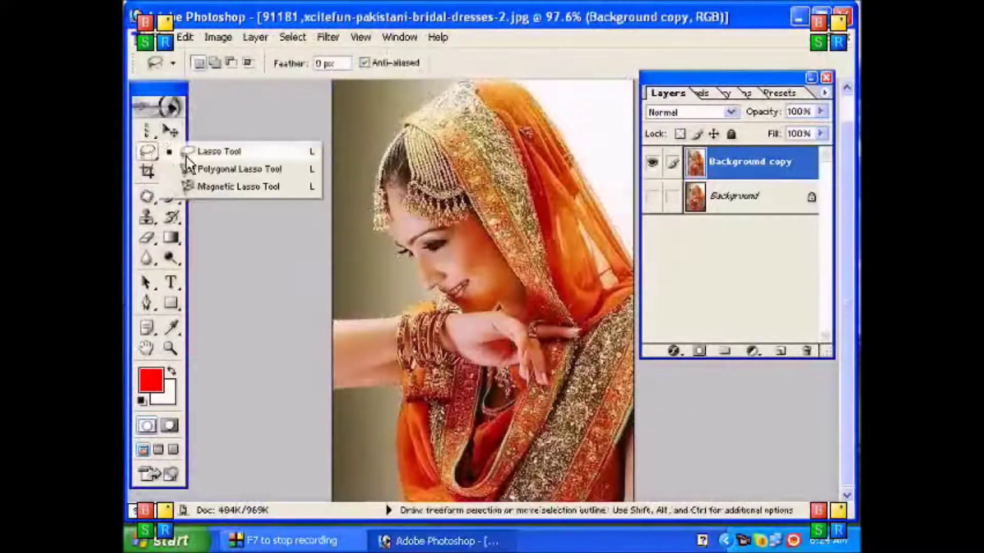
{"action": "left_click", "coordinate": [201, 169]}
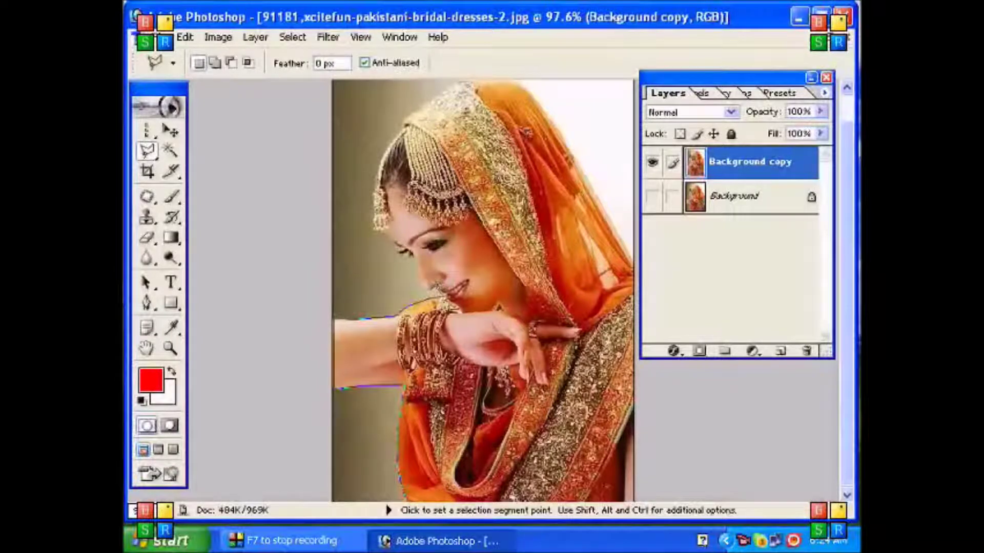
{"action": "left_click", "coordinate": [435, 288]}
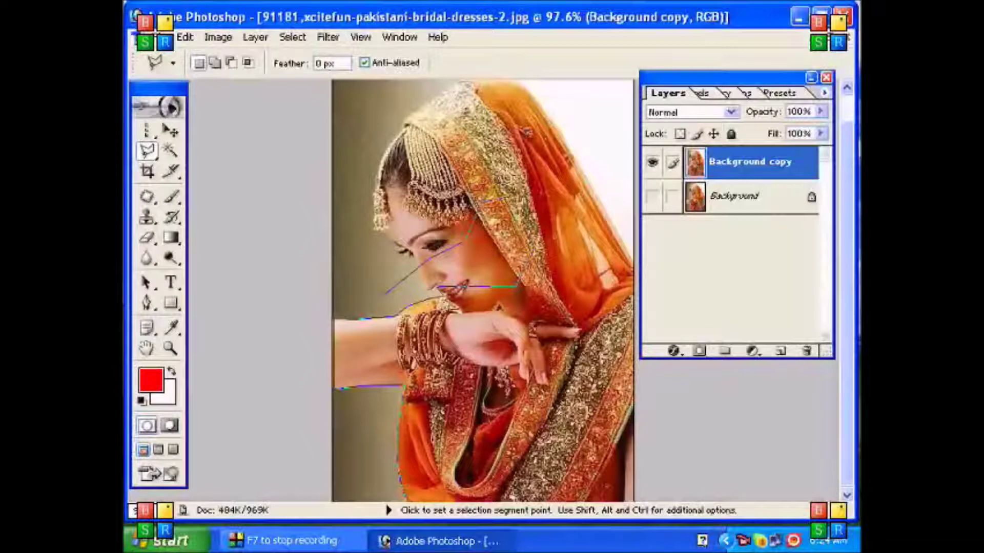
{"action": "left_click", "coordinate": [413, 268]}
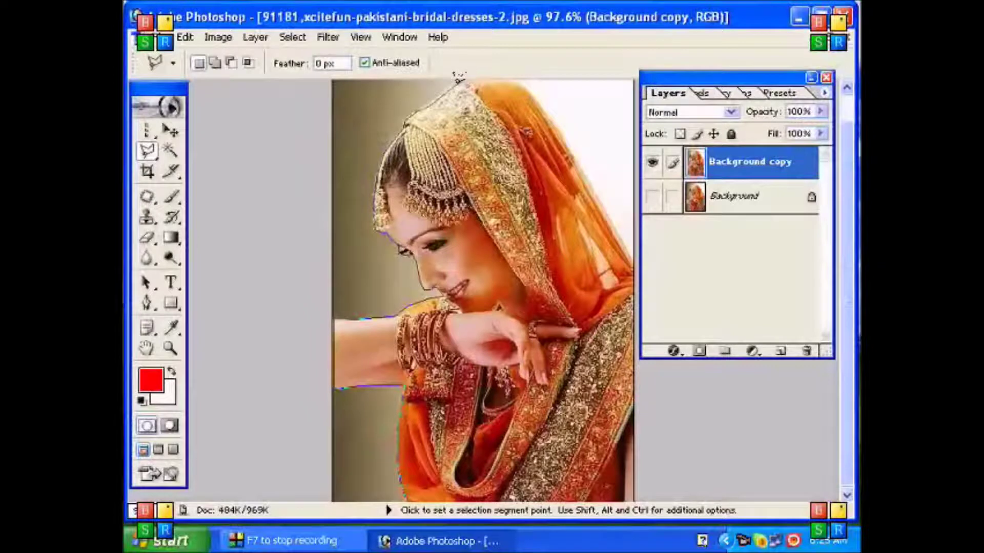
{"action": "scroll", "coordinate": [464, 77], "scroll_direction": "up", "scroll_amount": 1}
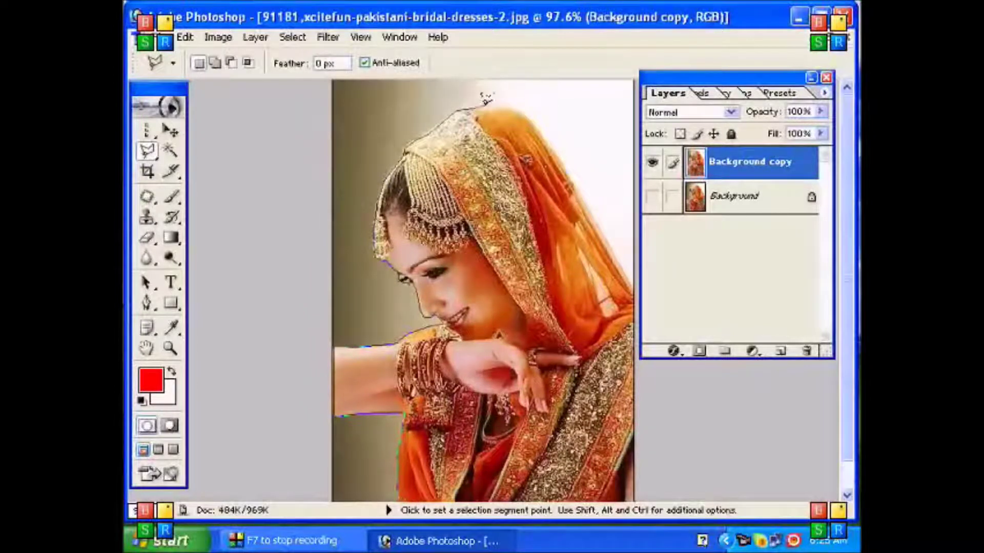
{"action": "left_click", "coordinate": [507, 109]}
{"action": "left_click", "coordinate": [525, 109]}
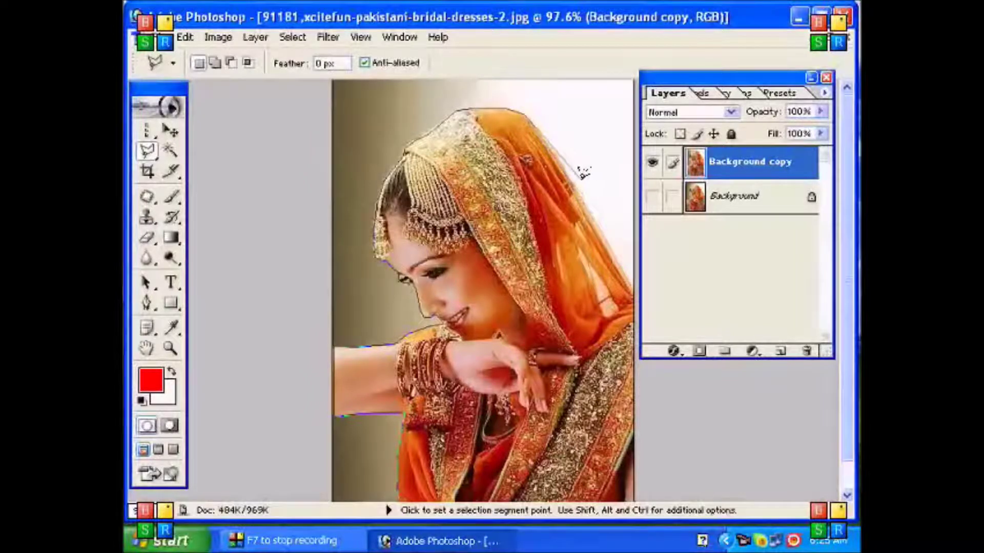
{"action": "left_click", "coordinate": [590, 205]}
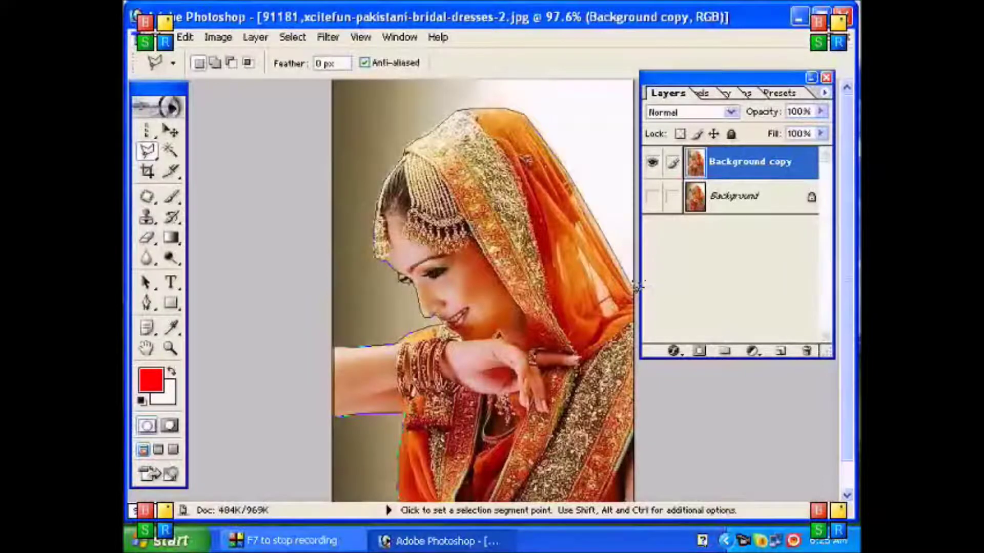
{"action": "scroll", "coordinate": [635, 287], "scroll_direction": "down", "scroll_amount": 1}
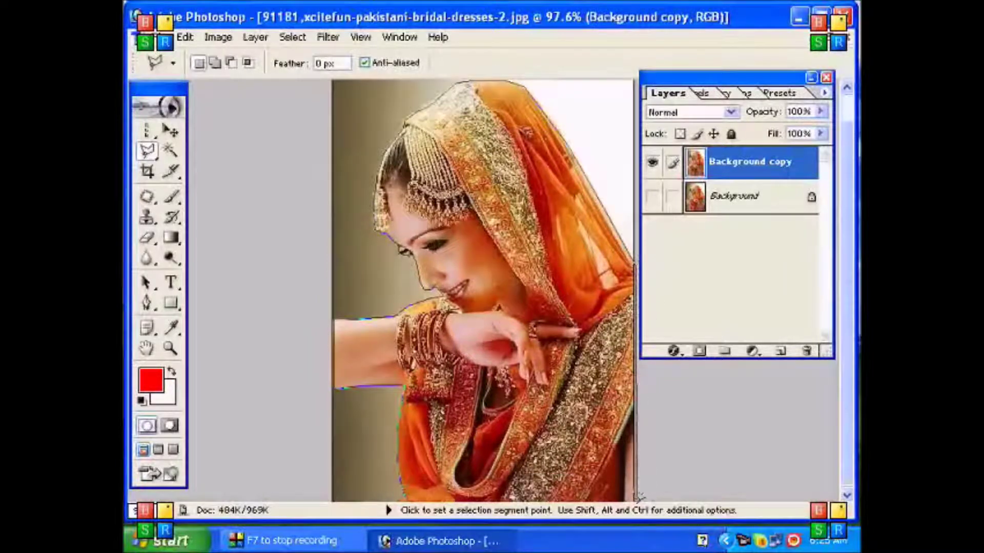
{"action": "double_click", "coordinate": [410, 498]}
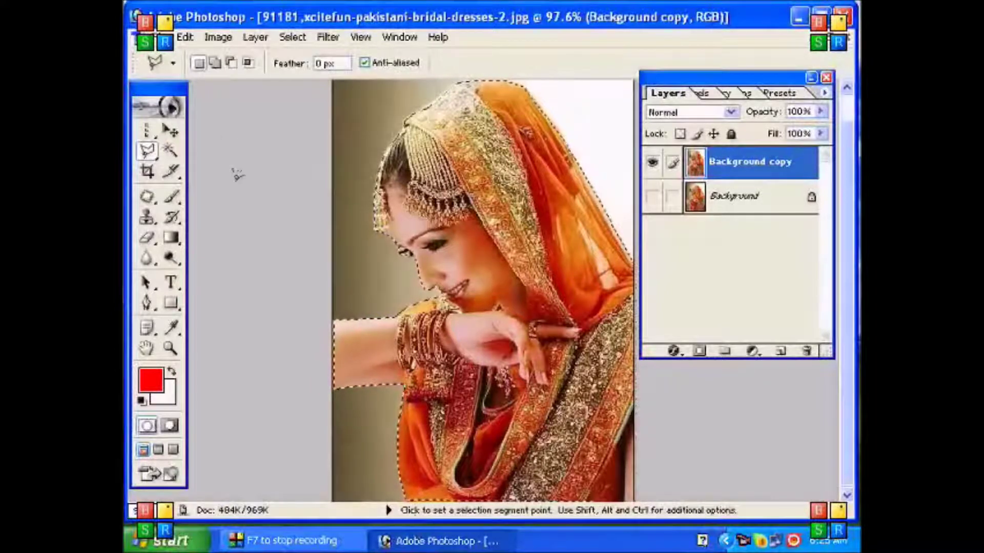
Step: Show the photo and Untitled-1 side by side and hide Layer 1 in Untitled-1
{"action": "left_click", "coordinate": [170, 131]}
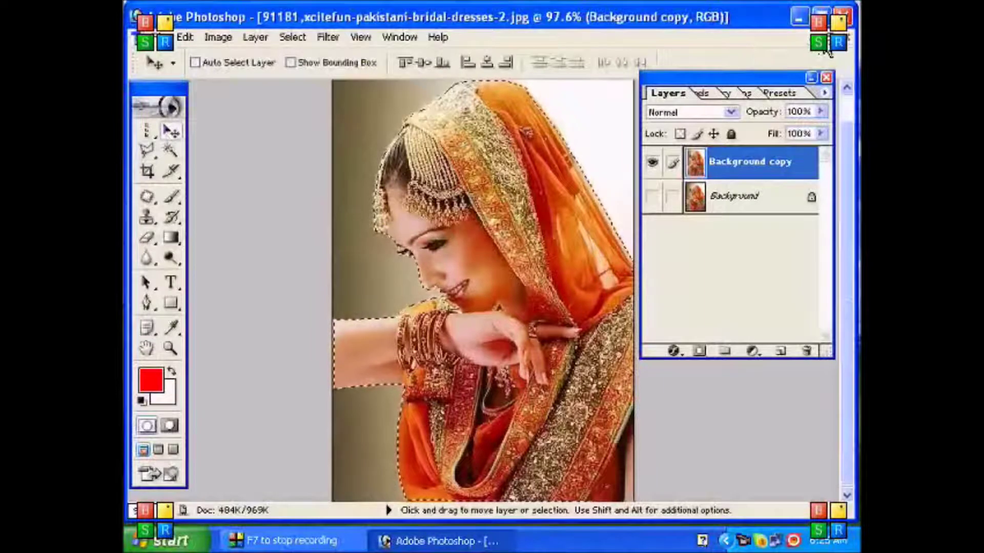
{"action": "left_click", "coordinate": [822, 38]}
{"action": "left_click_drag", "start_coordinate": [307, 287], "coordinate": [237, 489]}
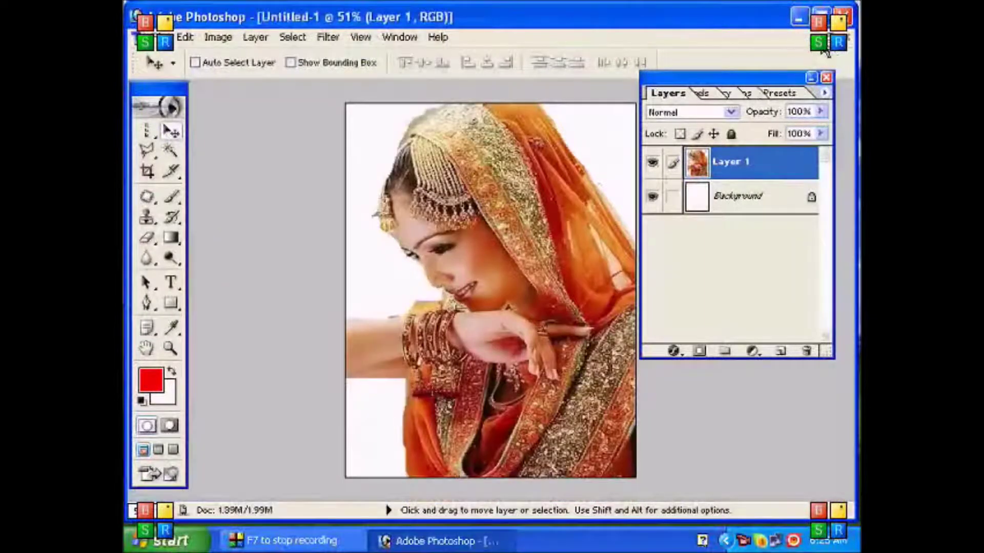
{"action": "left_click", "coordinate": [821, 37]}
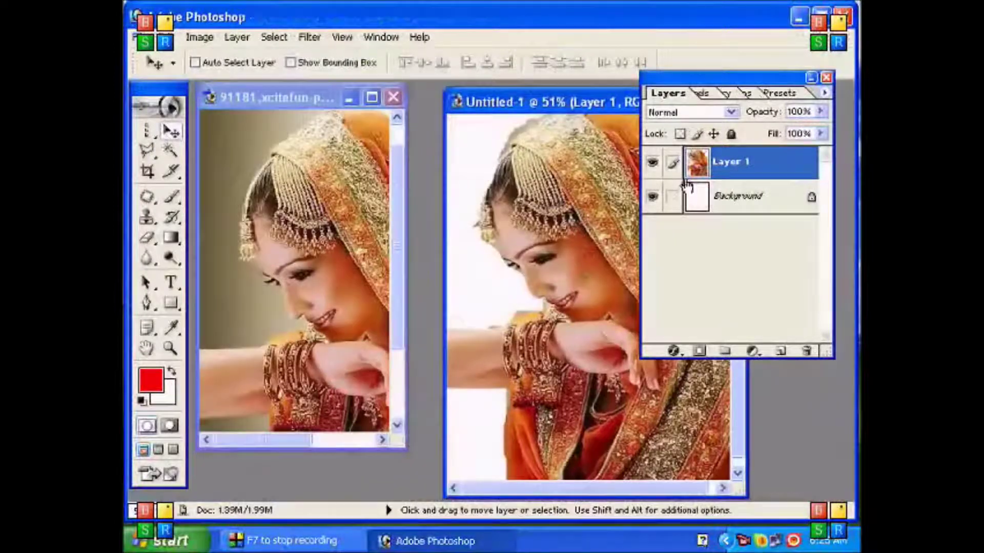
{"action": "left_click", "coordinate": [652, 163]}
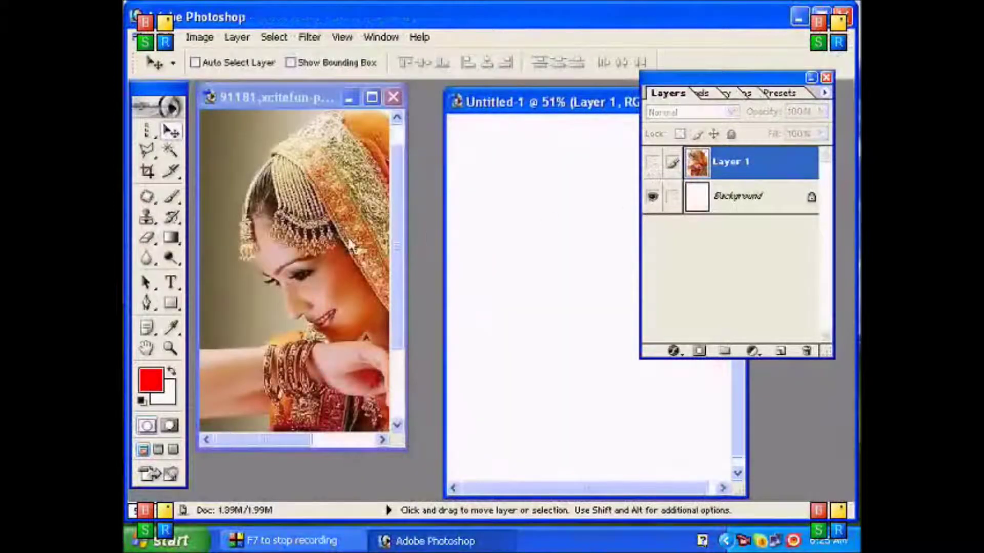
Step: Copy the polygonally selected bride into Untitled-1 and place her in the page's lower-right corner
{"action": "left_click", "coordinate": [312, 232]}
{"action": "left_click_drag", "start_coordinate": [313, 232], "coordinate": [516, 243]}
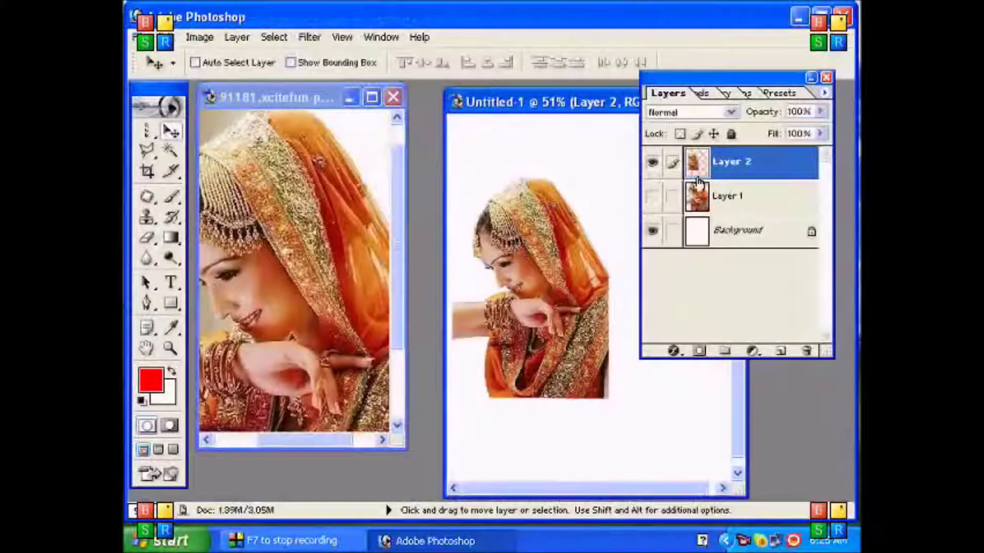
{"action": "double_click", "coordinate": [540, 102]}
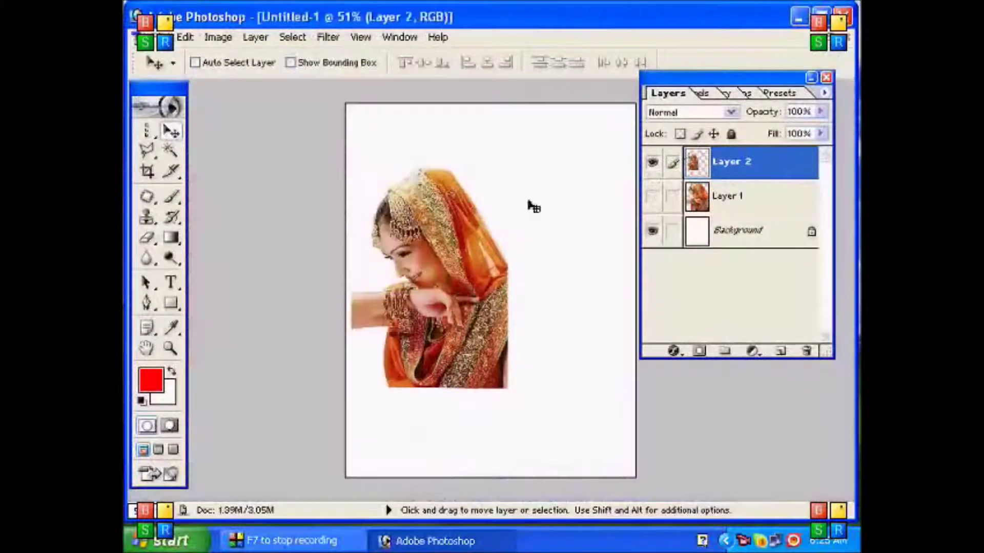
{"action": "left_click_drag", "start_coordinate": [457, 316], "coordinate": [592, 415]}
Step: Scale up the bride on Layer 2 with Free Transform to about 195% width and 173% height, filling the page
{"action": "key", "text": "ctrl+t"}
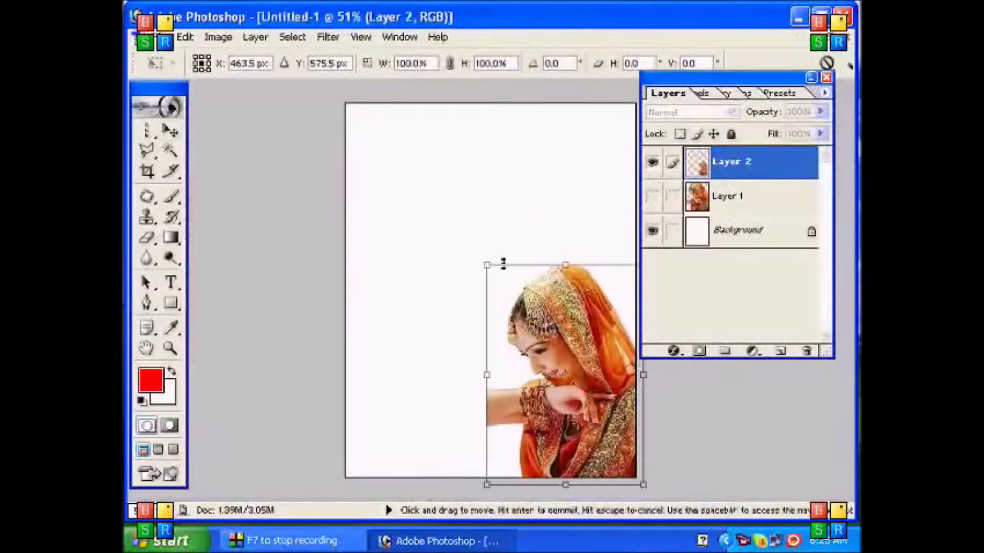
{"action": "left_click_drag", "start_coordinate": [486, 265], "coordinate": [336, 101]}
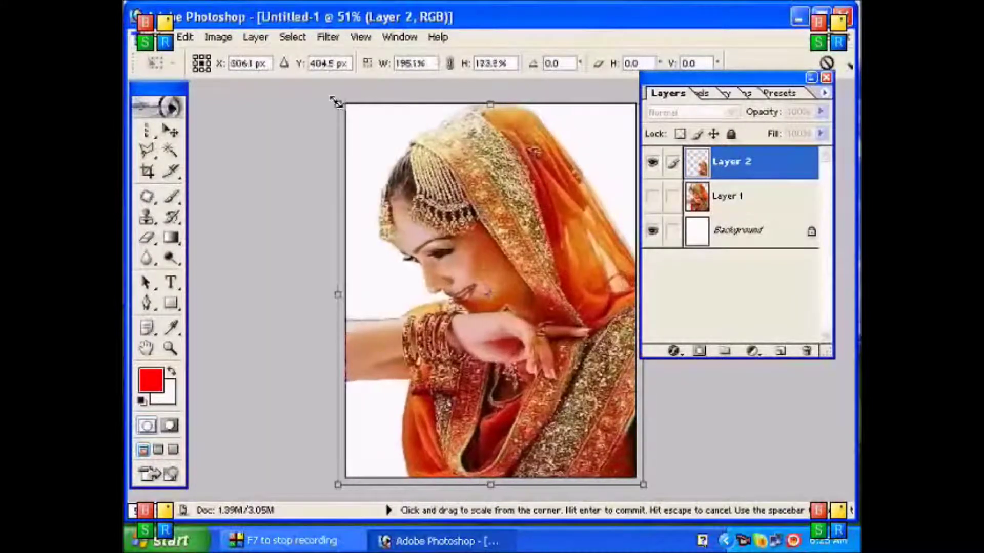
{"action": "key", "text": "Return"}
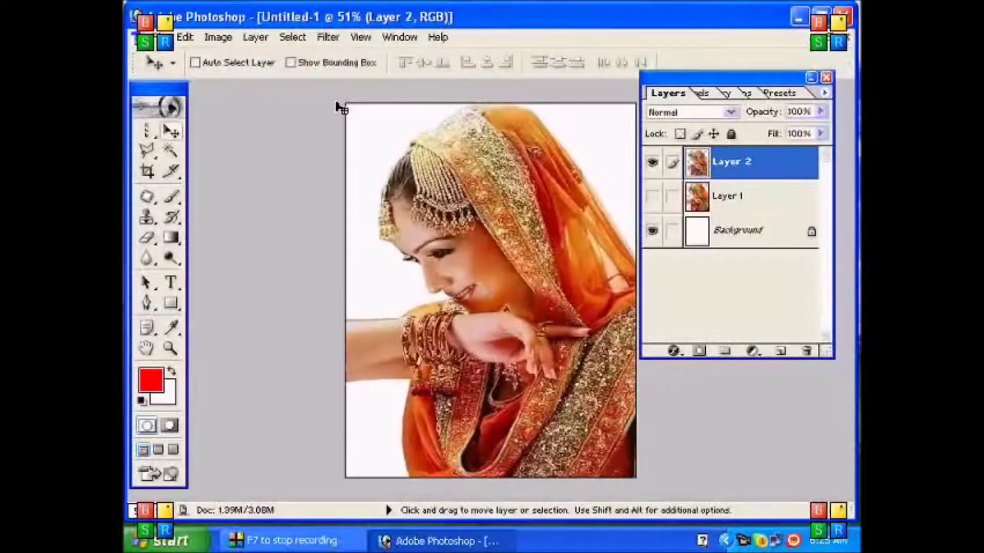
Step: Examine the edges of the polygonal lasso cutout on Layer 2 up close around the head, veil and arm
{"action": "left_click", "coordinate": [171, 349]}
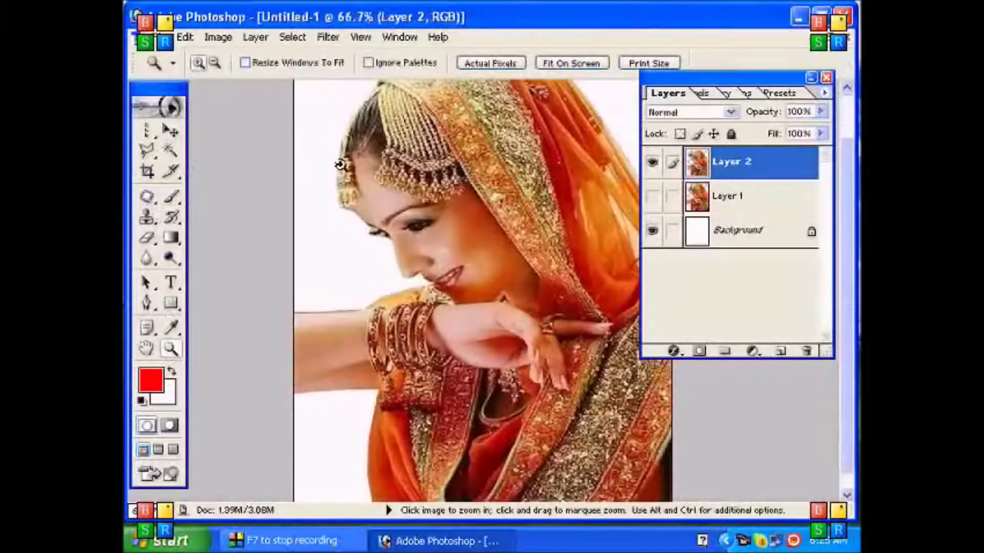
{"action": "key", "text": "space"}
{"action": "left_click_drag", "start_coordinate": [433, 258], "coordinate": [433, 307]}
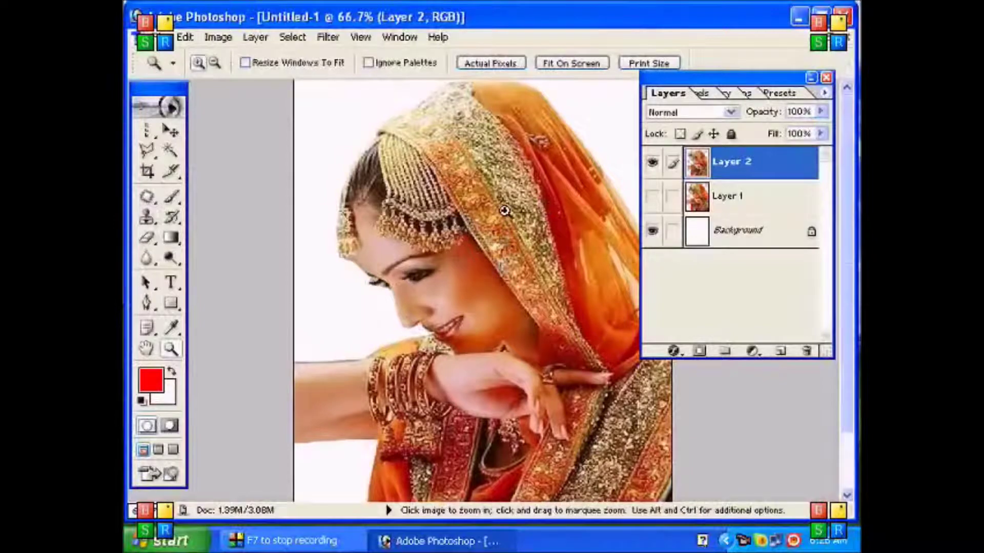
{"action": "left_click_drag", "start_coordinate": [505, 212], "coordinate": [540, 241]}
{"action": "left_click", "coordinate": [474, 282]}
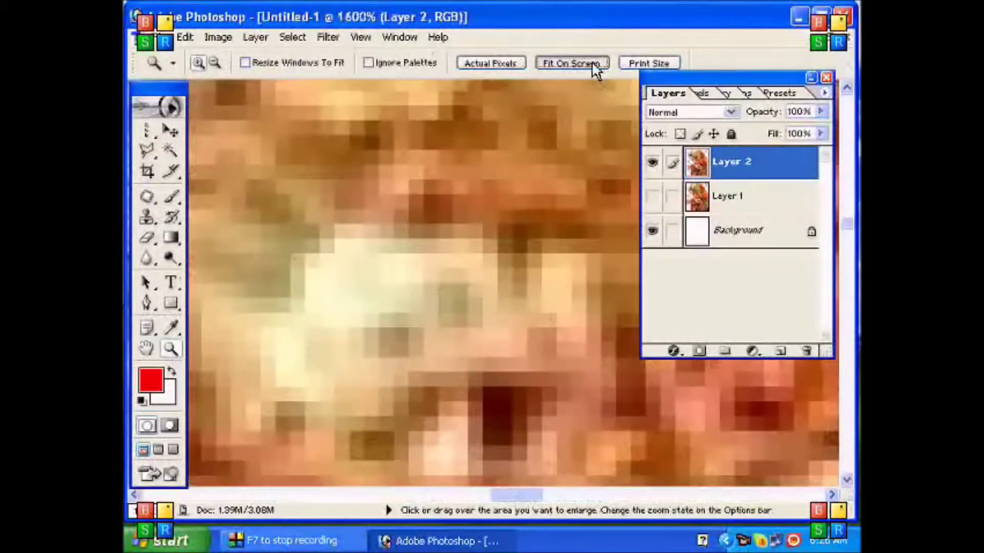
{"action": "left_click", "coordinate": [571, 63]}
{"action": "key", "text": "space"}
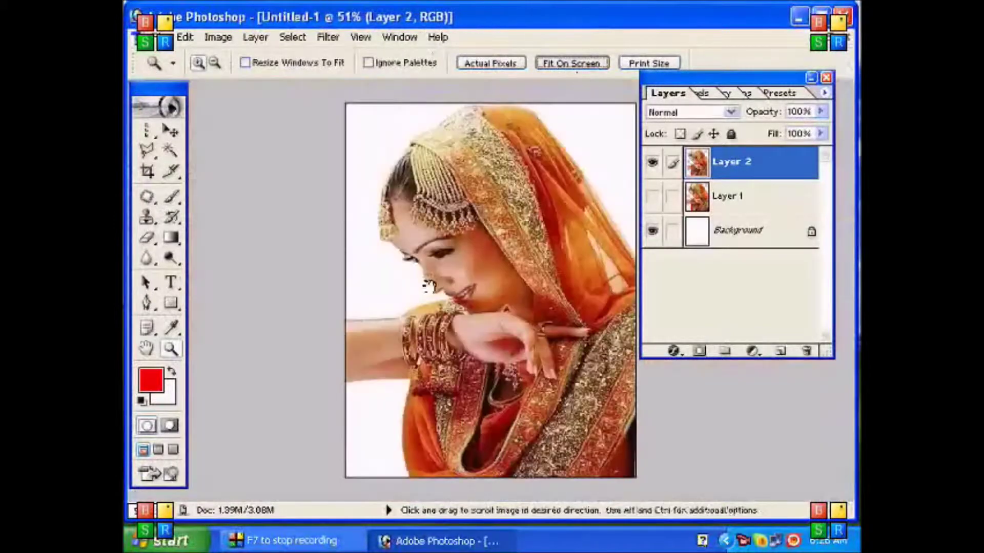
{"action": "left_click", "coordinate": [458, 262]}
{"action": "key", "text": "space"}
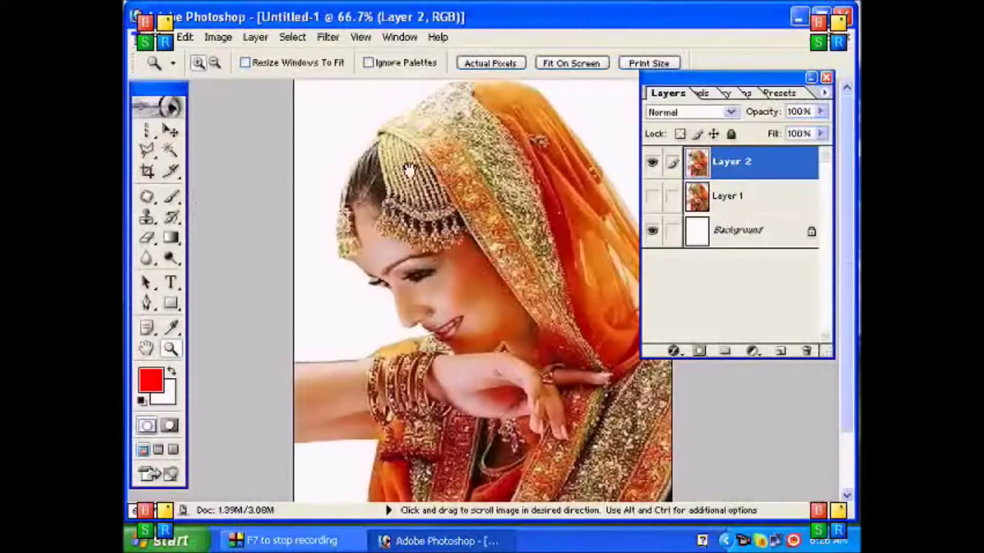
Step: Bring the bride photo back at full window size and clear its polygonal selection
{"action": "left_click", "coordinate": [826, 40]}
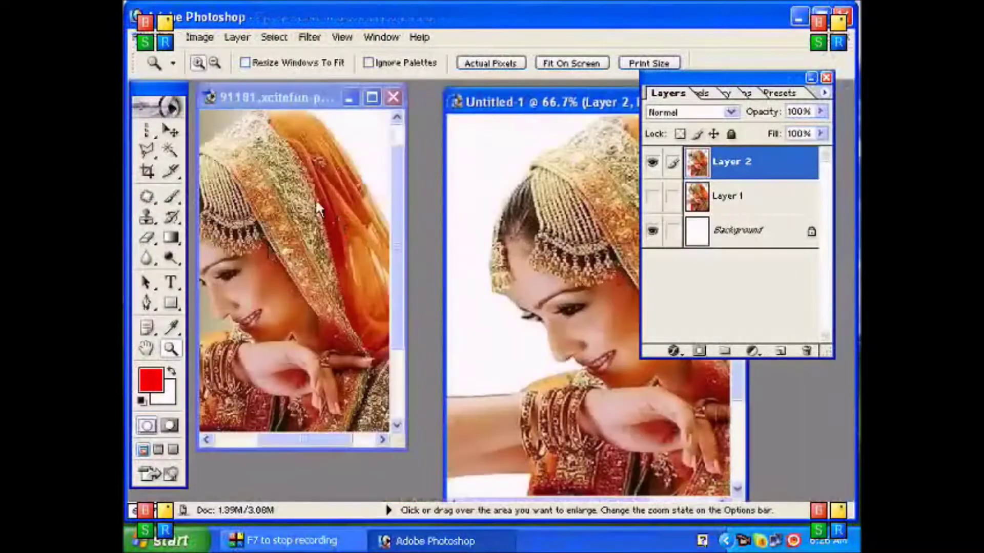
{"action": "left_click", "coordinate": [372, 98]}
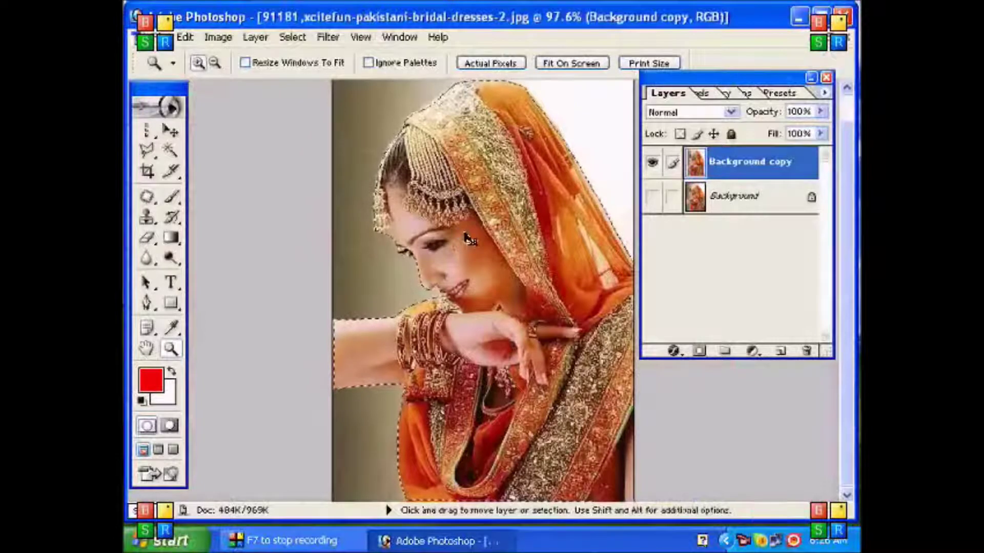
{"action": "key", "text": "ctrl+d"}
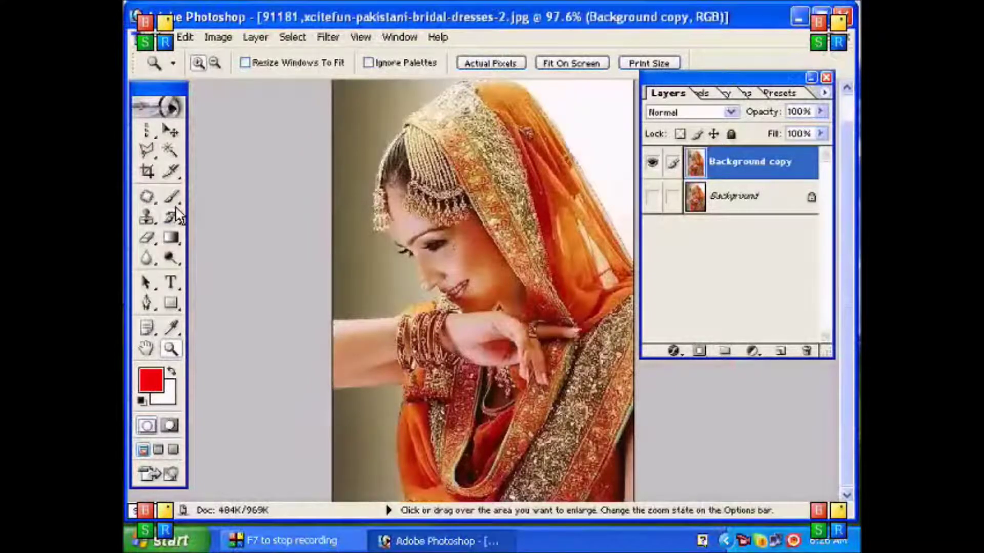
Step: Select the bride by tracing her head, veil, arm and dress down to the photo's lower edge with the Magnetic Lasso
{"action": "left_click_drag", "start_coordinate": [147, 150], "coordinate": [198, 187]}
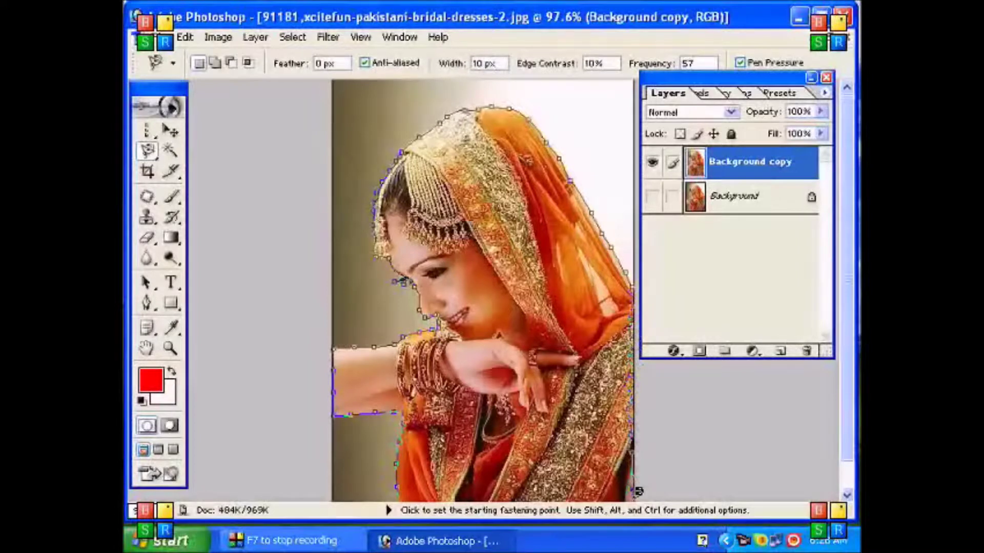
{"action": "scroll", "coordinate": [638, 487], "scroll_direction": "down", "scroll_amount": 1}
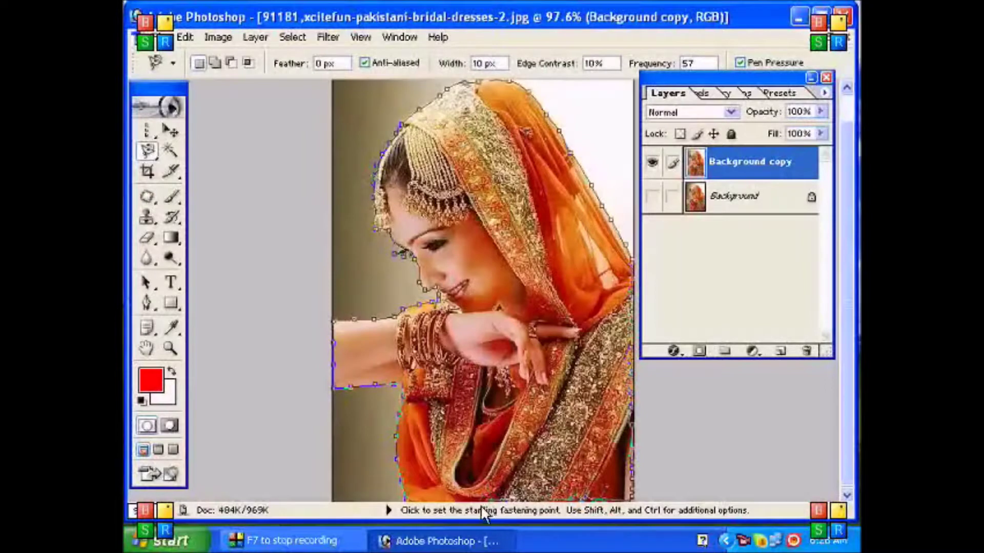
{"action": "left_click", "coordinate": [411, 499]}
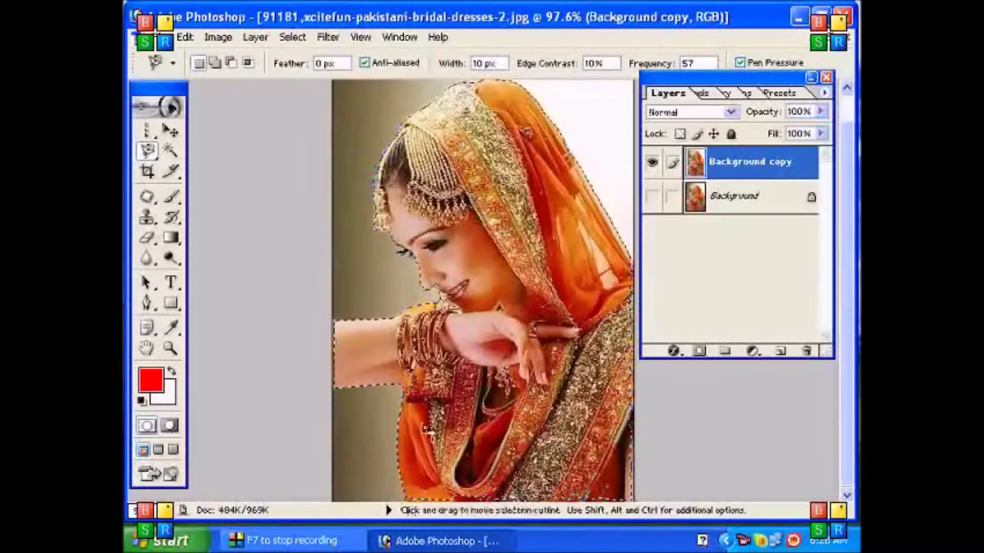
Step: Show the photo and Untitled-1 side by side and hide Layer 2 in Untitled-1
{"action": "left_click", "coordinate": [171, 131]}
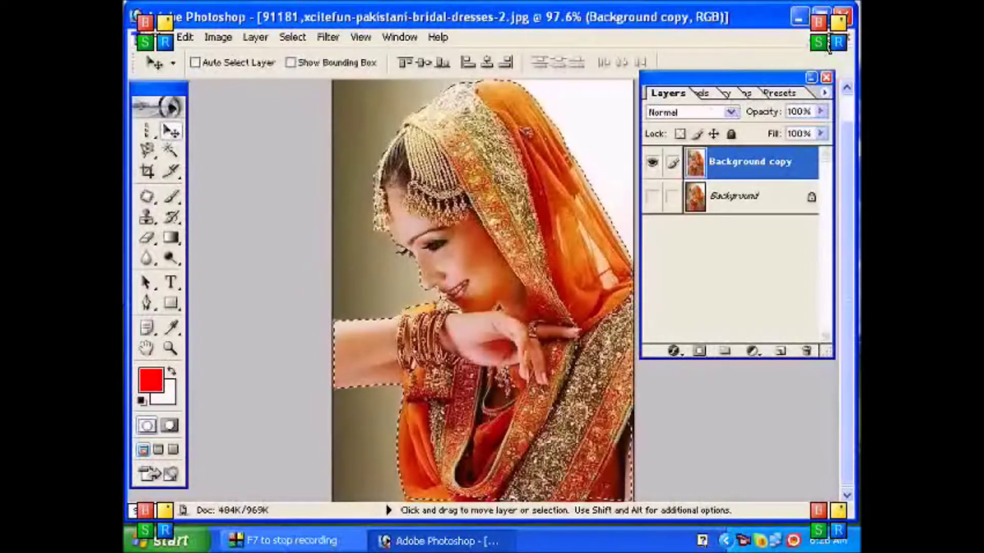
{"action": "left_click", "coordinate": [829, 39]}
{"action": "left_click_drag", "start_coordinate": [721, 185], "coordinate": [563, 256]}
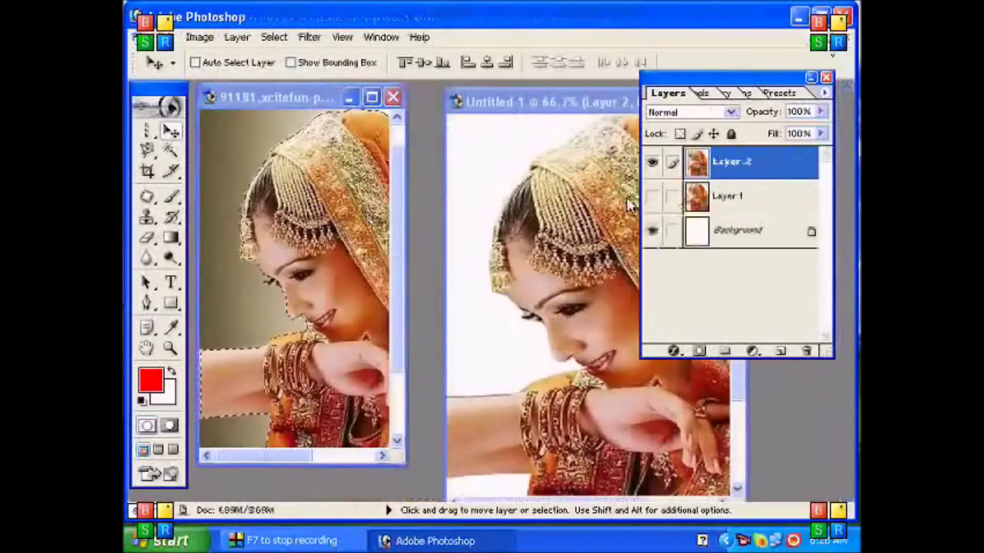
{"action": "left_click", "coordinate": [652, 163]}
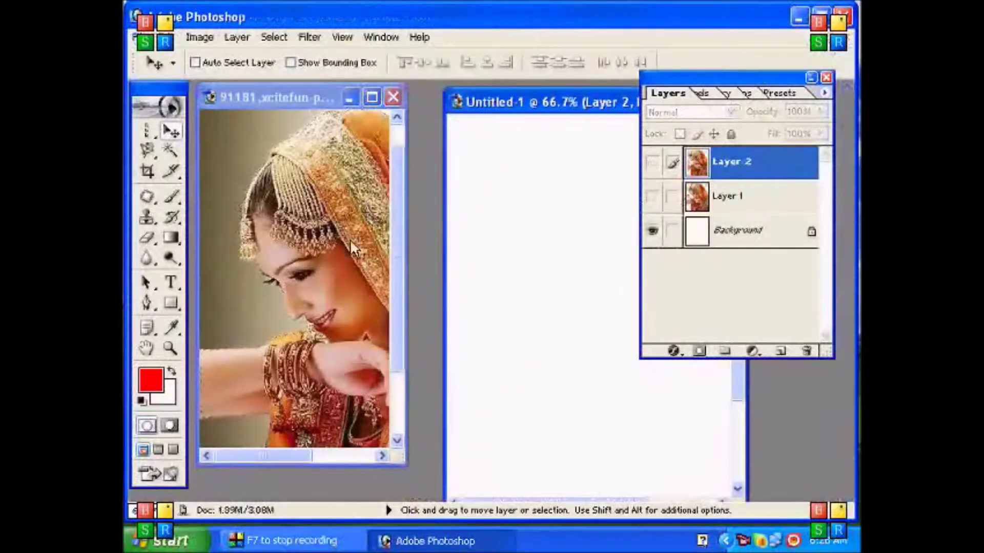
Step: Copy the magnetically selected bride into Untitled-1 and place her in the page's lower-right corner
{"action": "left_click", "coordinate": [332, 228]}
{"action": "left_click_drag", "start_coordinate": [332, 228], "coordinate": [514, 209]}
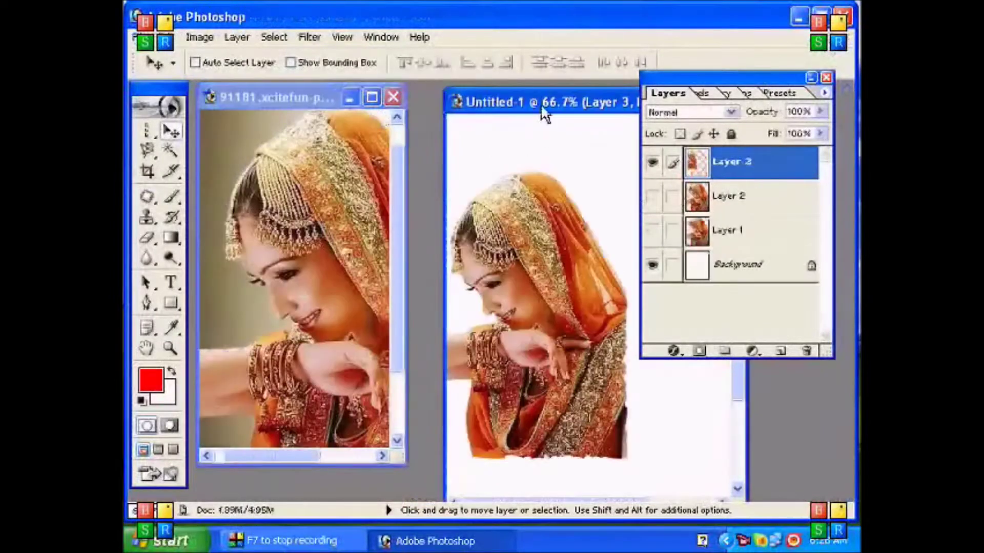
{"action": "double_click", "coordinate": [541, 103]}
{"action": "left_click_drag", "start_coordinate": [392, 328], "coordinate": [599, 418]}
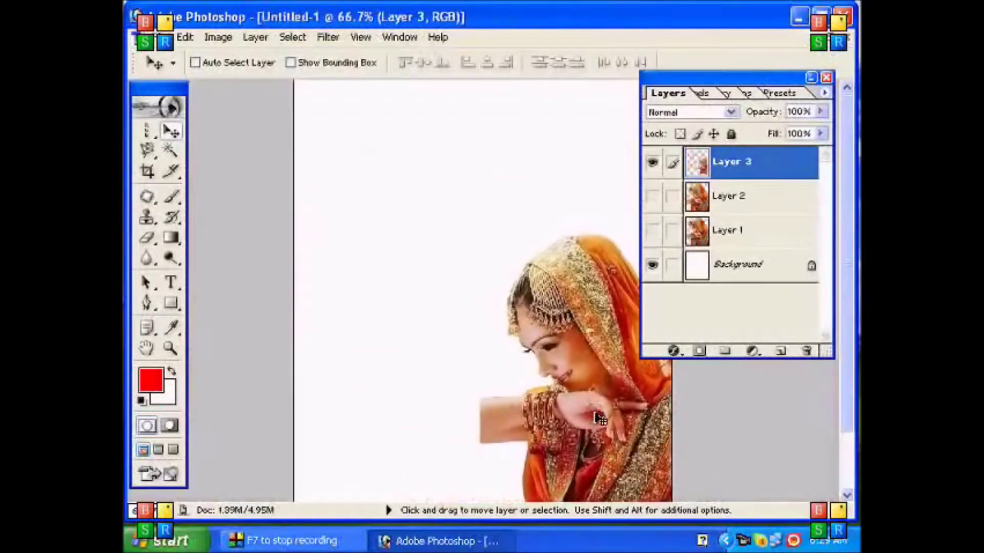
Step: Scale up the bride on Layer 3 with Free Transform to about 208% width and 163% height
{"action": "key", "text": "ctrl+t"}
{"action": "left_click_drag", "start_coordinate": [479, 229], "coordinate": [261, 51]}
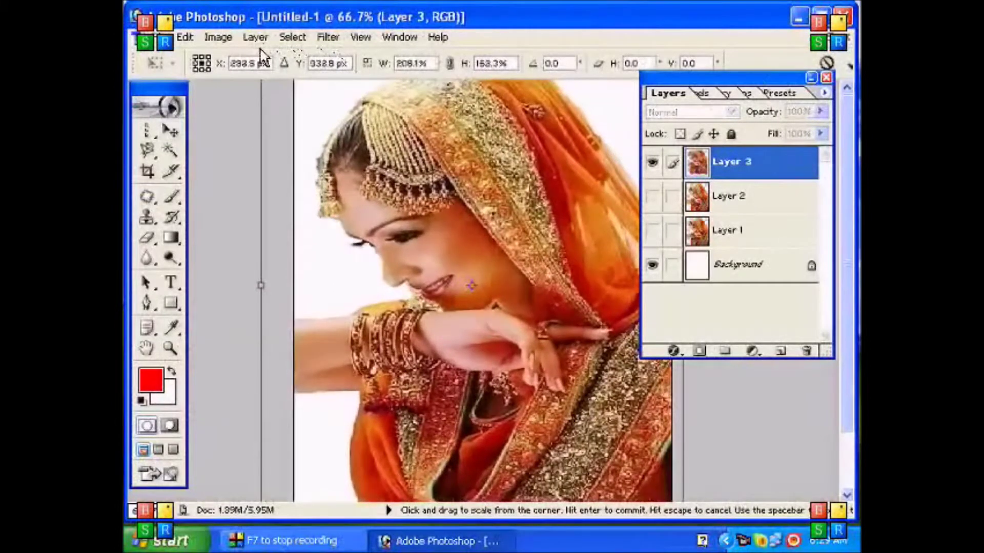
{"action": "key", "text": "Return"}
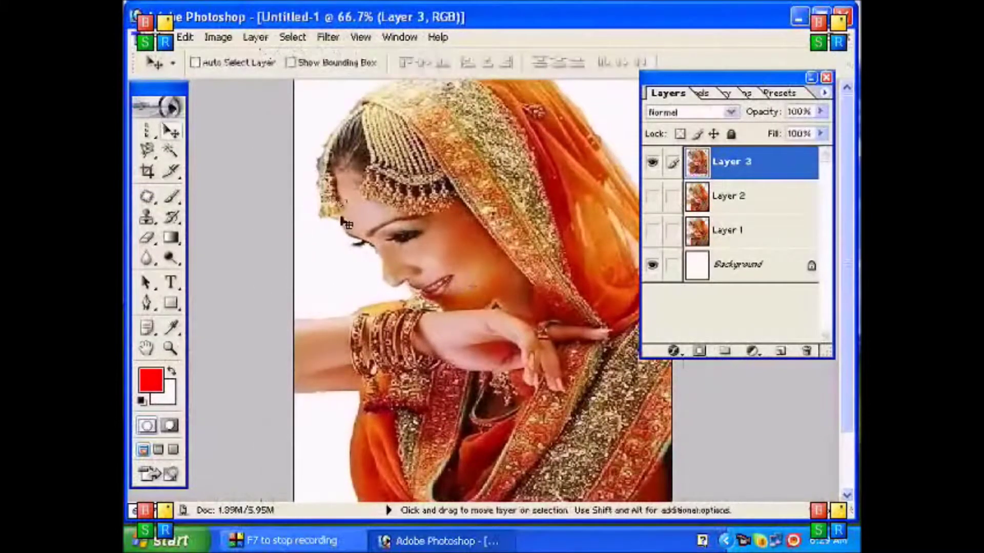
Step: Examine the magnetic lasso cutout's edges up close from the head down to the dress, and finish with the whole page in view
{"action": "left_click", "coordinate": [809, 77]}
{"action": "left_click", "coordinate": [170, 348]}
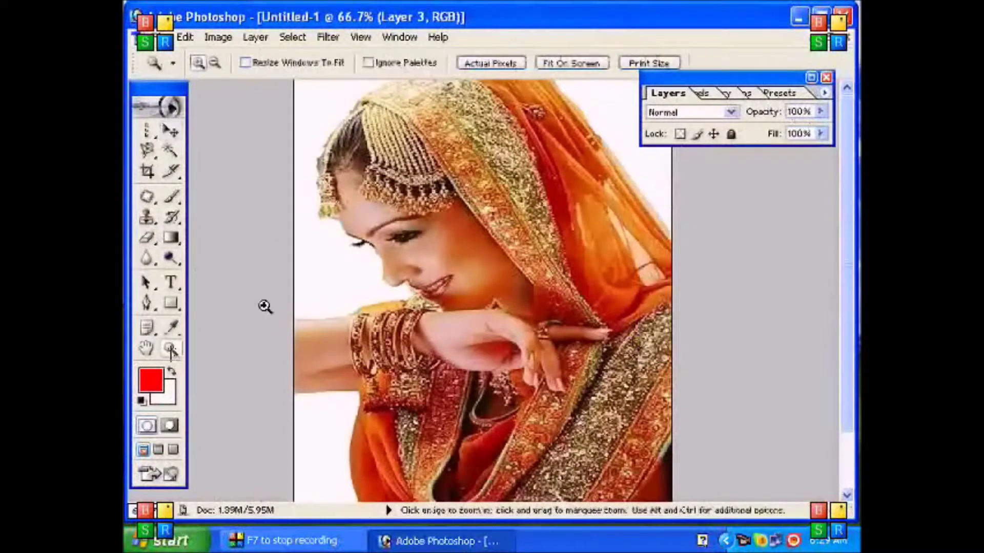
{"action": "left_click", "coordinate": [440, 249]}
{"action": "key", "text": "space"}
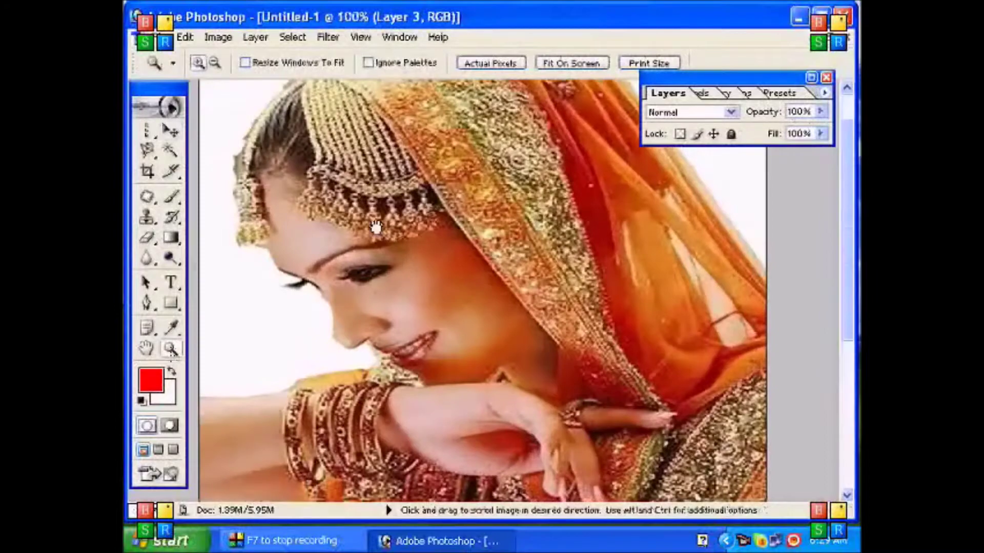
{"action": "left_click_drag", "start_coordinate": [422, 251], "coordinate": [410, 281]}
{"action": "left_click_drag", "start_coordinate": [409, 259], "coordinate": [412, 154]}
{"action": "left_click_drag", "start_coordinate": [412, 200], "coordinate": [412, 225]}
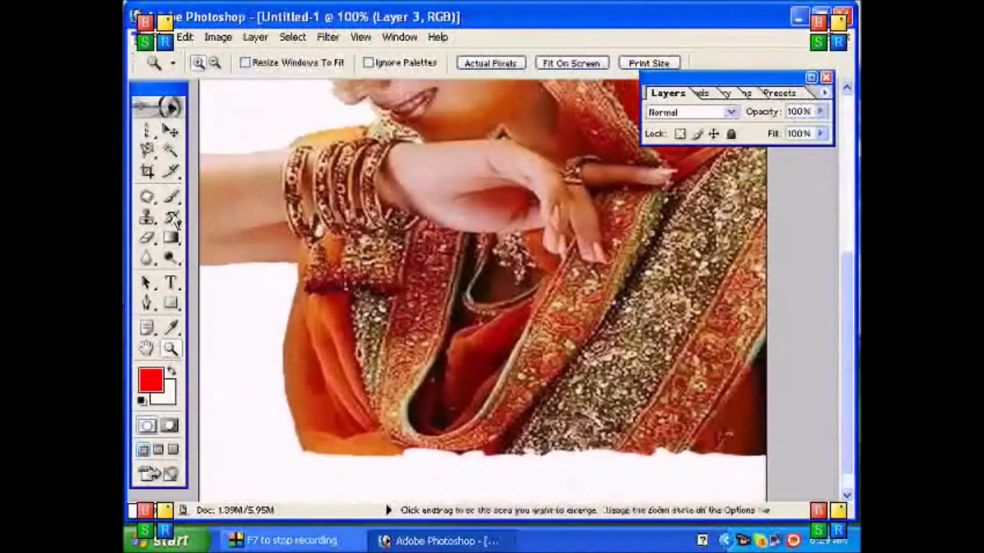
{"action": "left_click", "coordinate": [571, 63]}
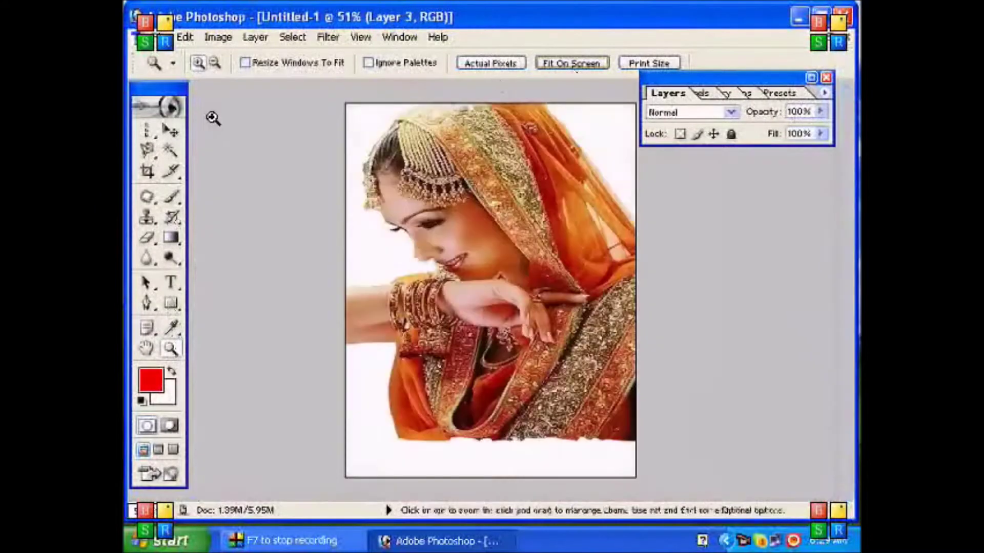
Step: Stretch the bride on Layer 3 vertically about her centre to 118.9% height, covering the gap at the page's lower edge
{"action": "left_click", "coordinate": [171, 132]}
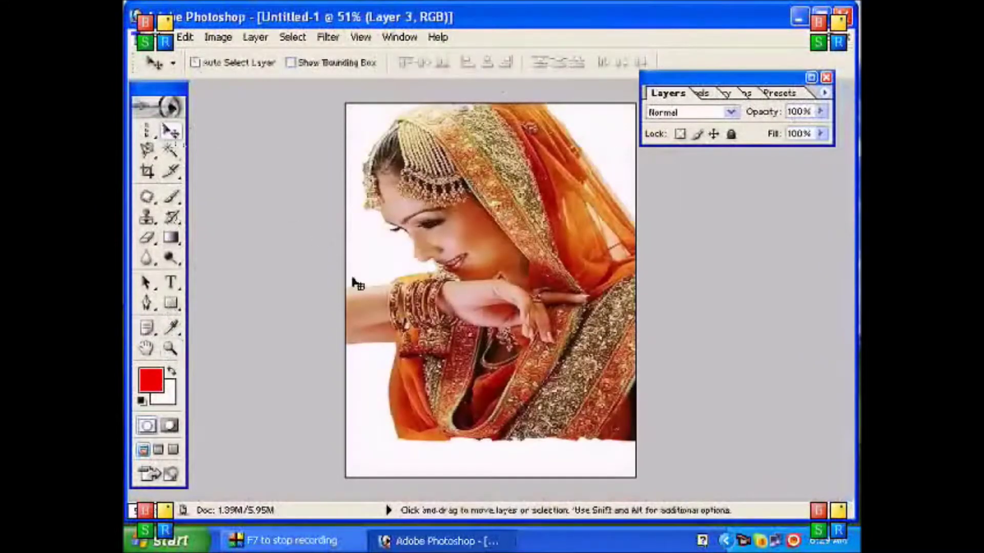
{"action": "key", "text": "ctrl+t"}
{"action": "left_click_drag", "start_coordinate": [492, 440], "coordinate": [491, 487]}
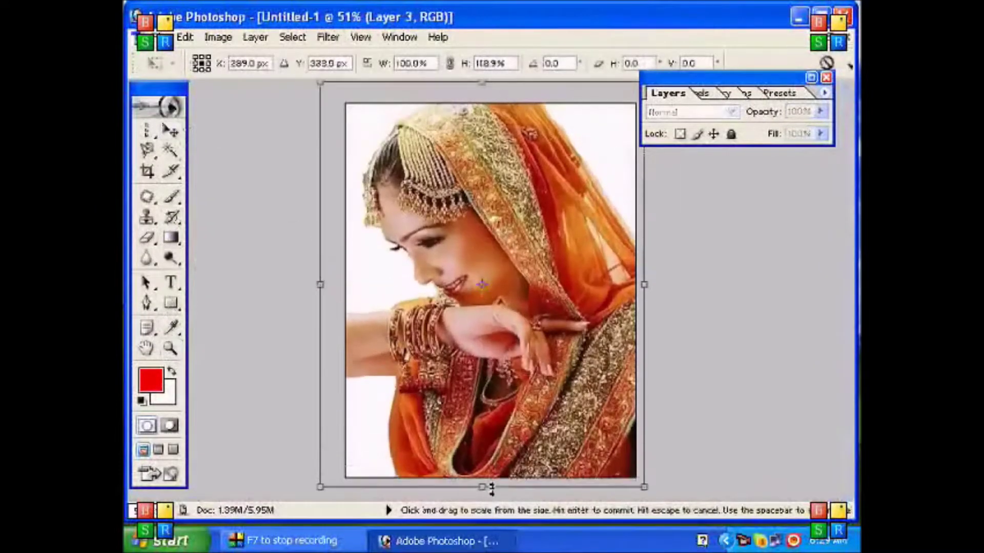
{"action": "key", "text": "Return"}
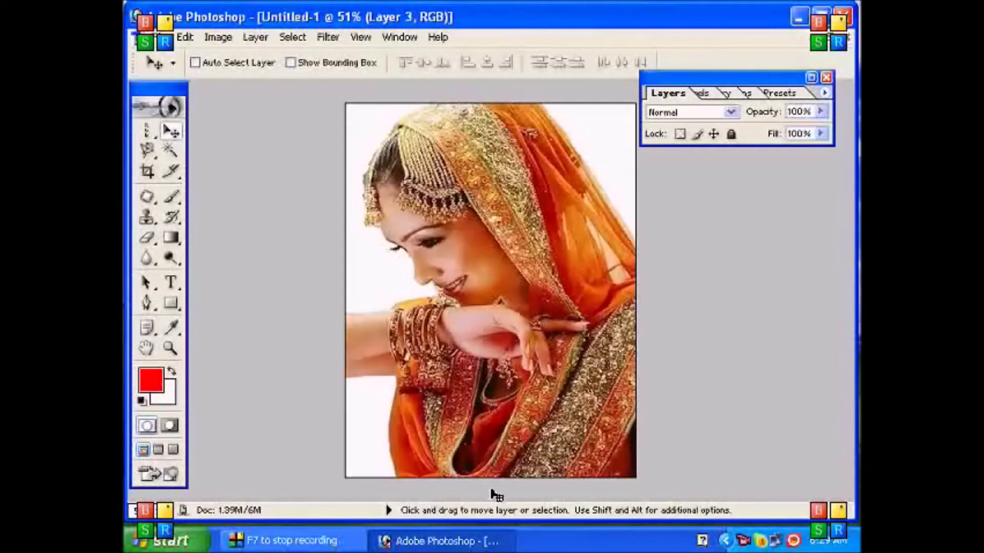
{"action": "key", "text": "alt+Tab"}
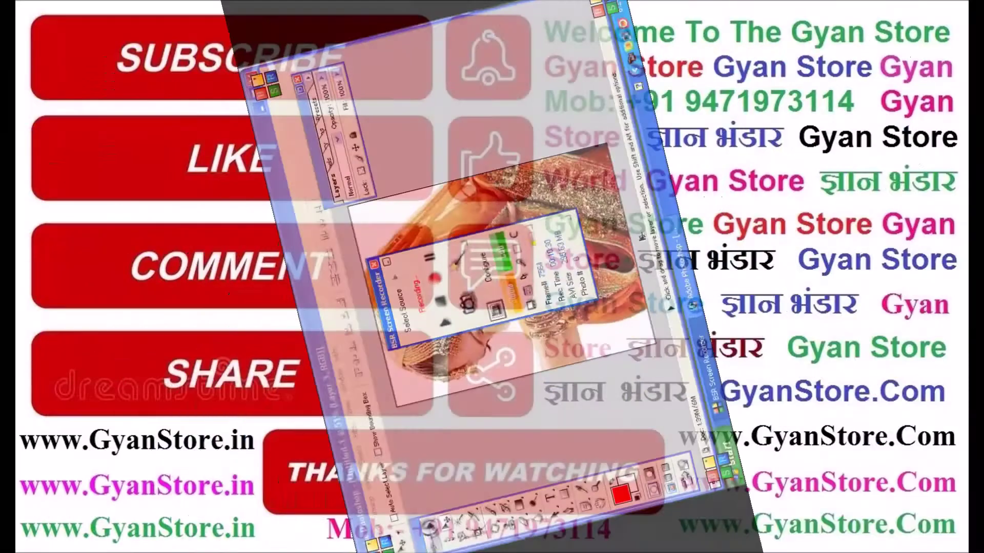